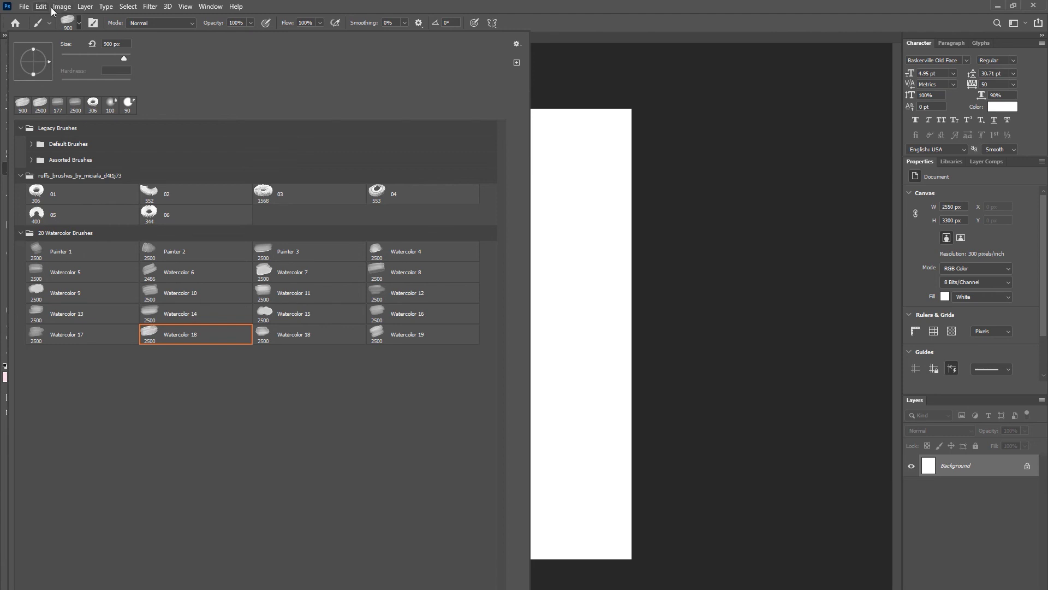
# Select every brush from Legacy Brushes through Watercolor 19 and delete them all.
pyautogui.click(664, 104)
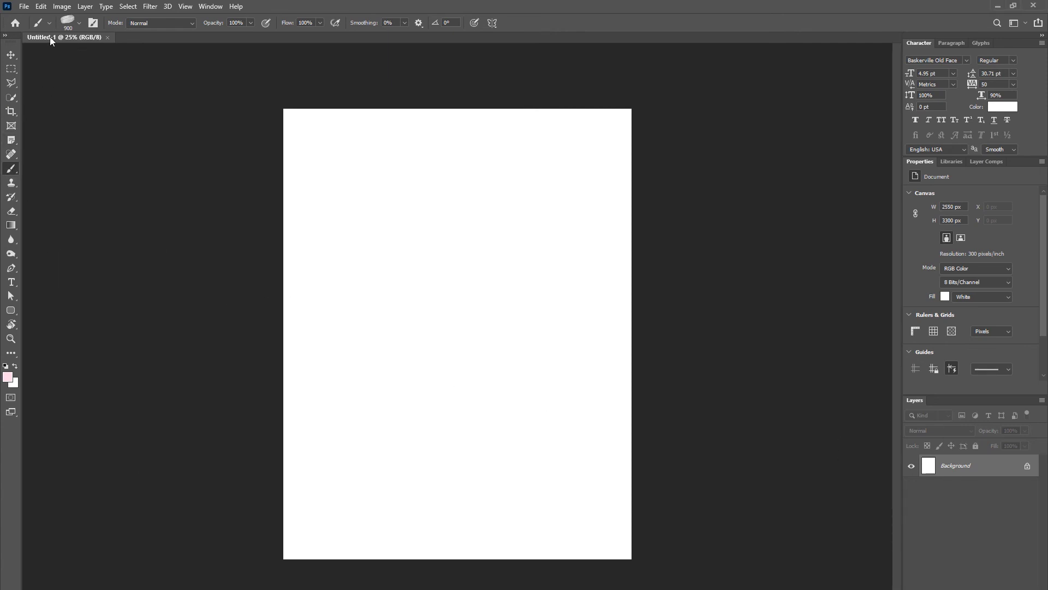
pyautogui.click(75, 24)
pyautogui.click(23, 105)
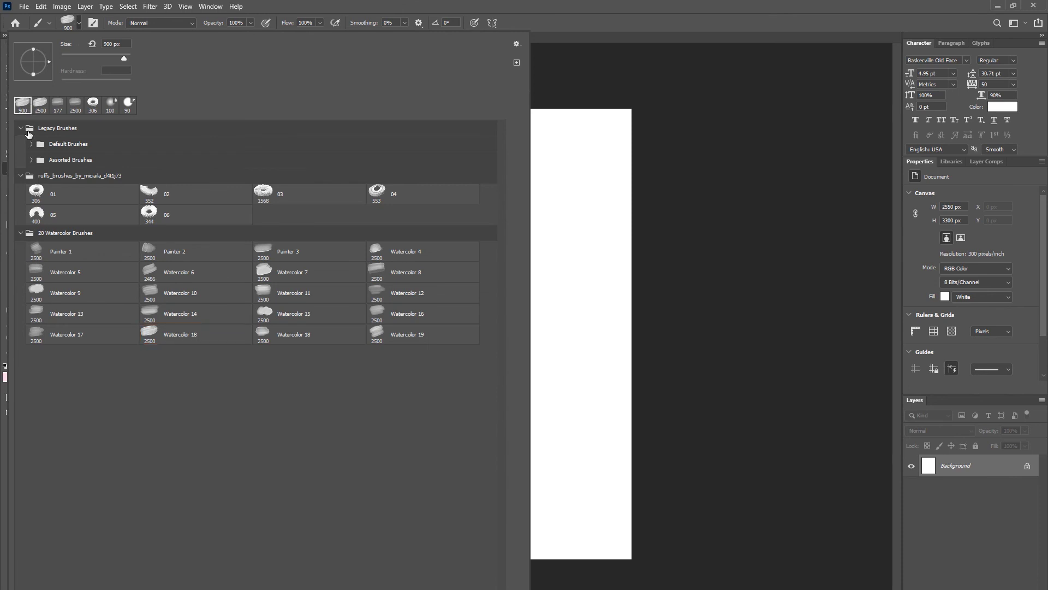
pyautogui.click(29, 131)
pyautogui.keyDown('shift'); pyautogui.click(405, 338); pyautogui.keyUp('shift')
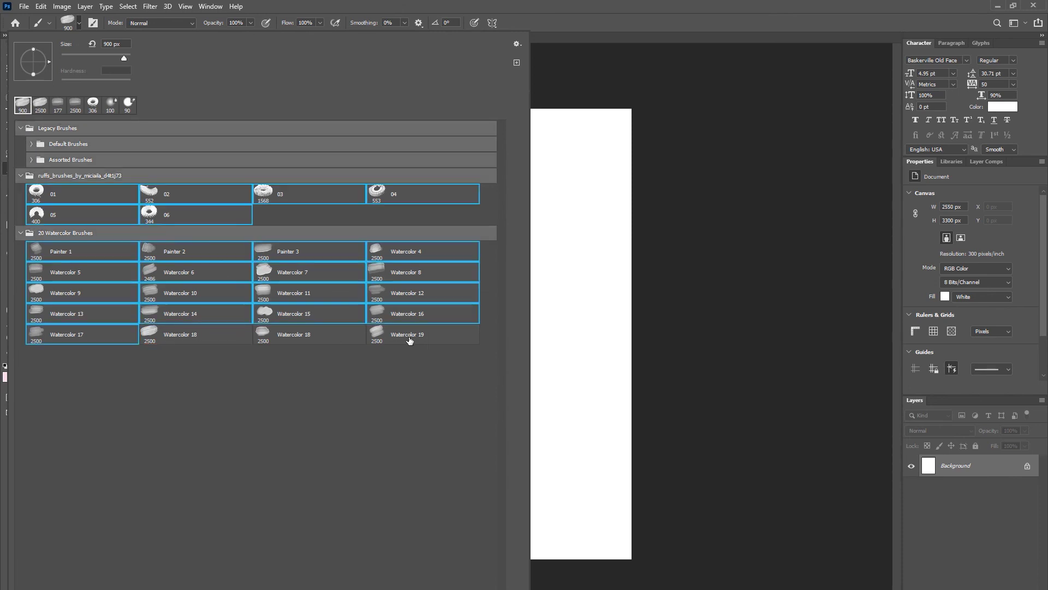
pyautogui.rightClick(234, 162)
pyautogui.click(267, 176)
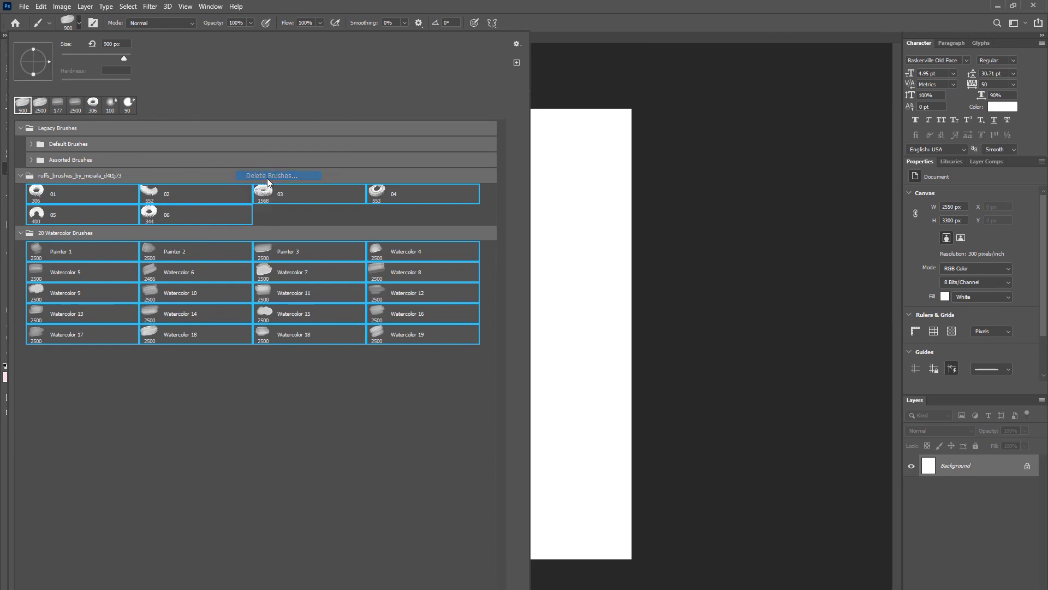
pyautogui.click(473, 237)
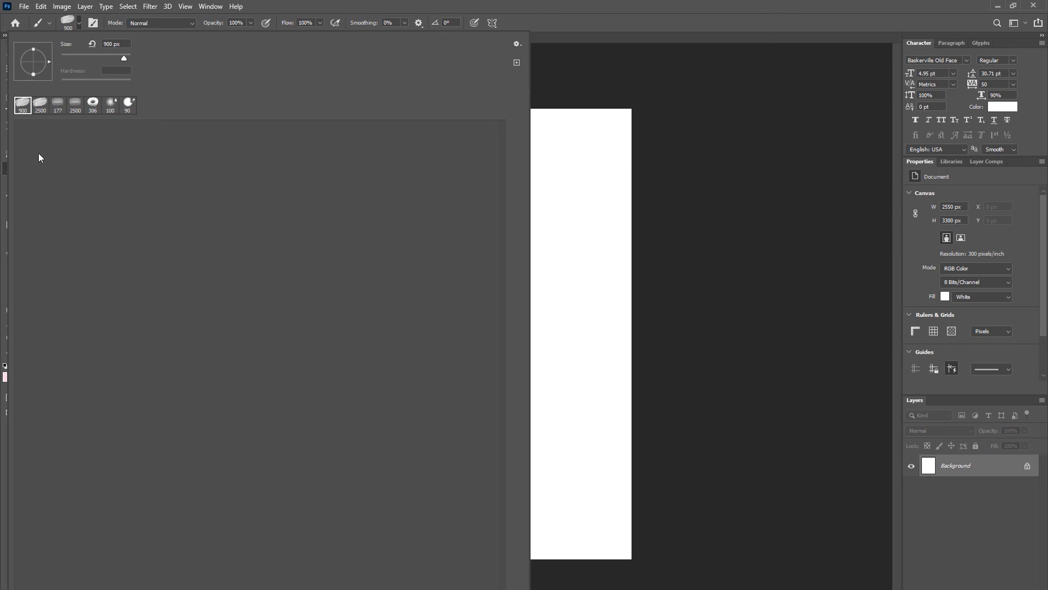
pyautogui.click(730, 176)
# Keep the regular Brush tool chosen in the painting tool group.
pyautogui.rightClick(12, 170)
pyautogui.click(27, 167)
pyautogui.rightClick(15, 169)
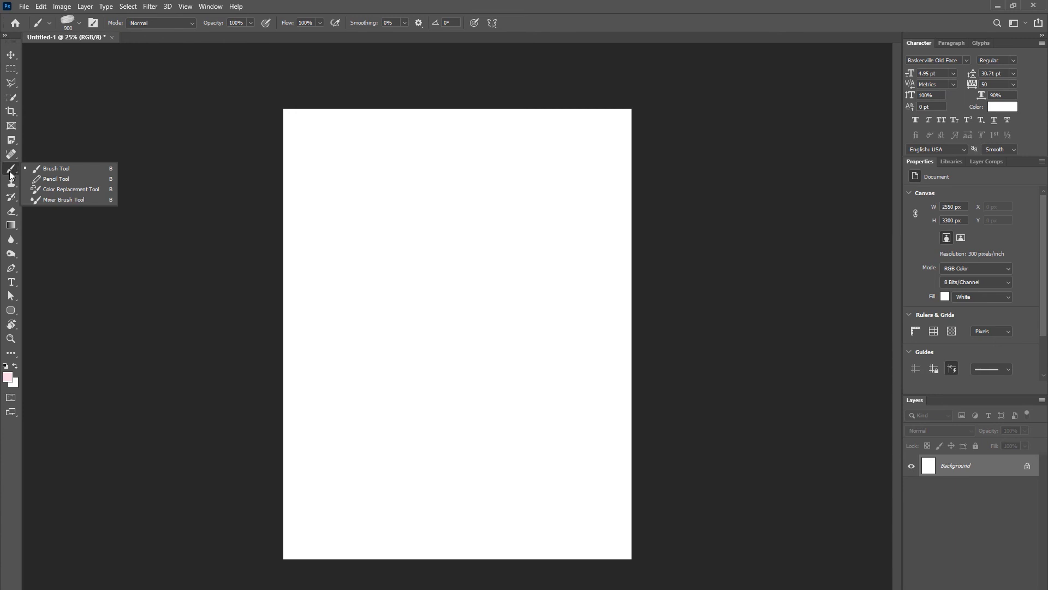
# Check the empty Tool Presets list, then bring up the brush preset picker's gear menu.
pyautogui.click(49, 24)
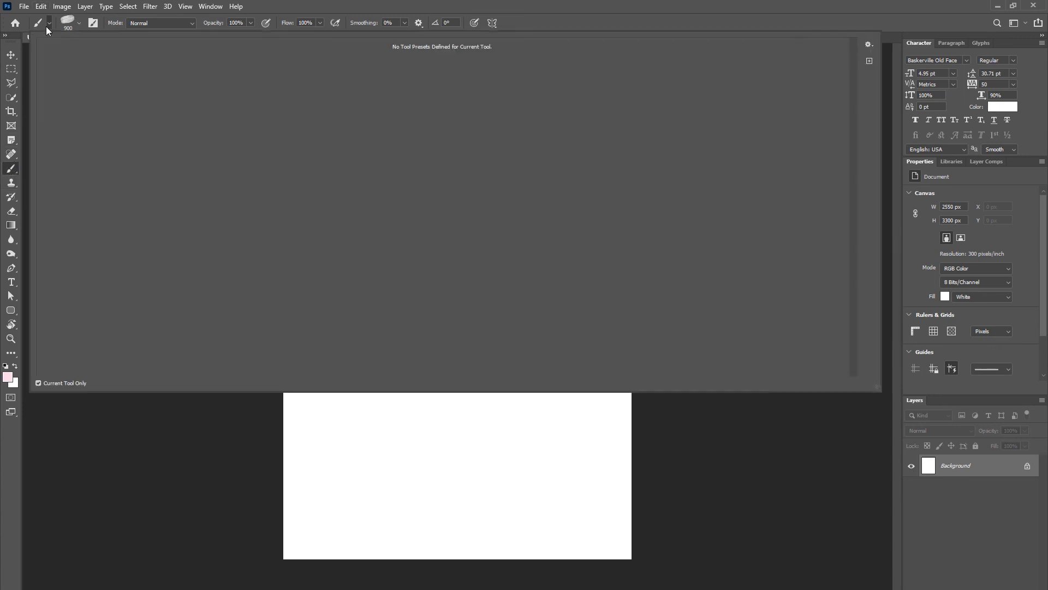
pyautogui.click(813, 4)
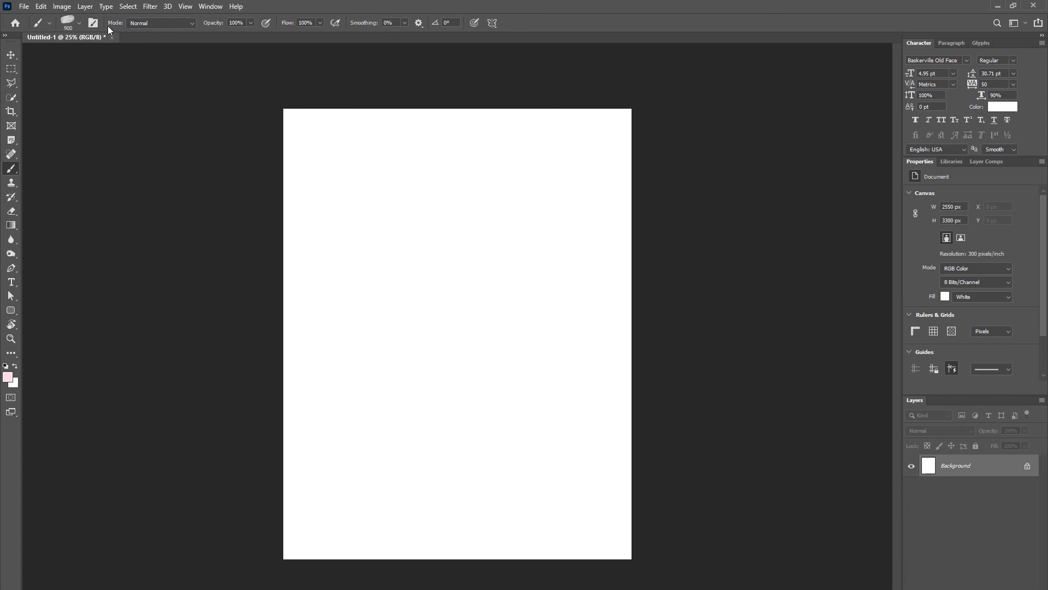
pyautogui.click(78, 24)
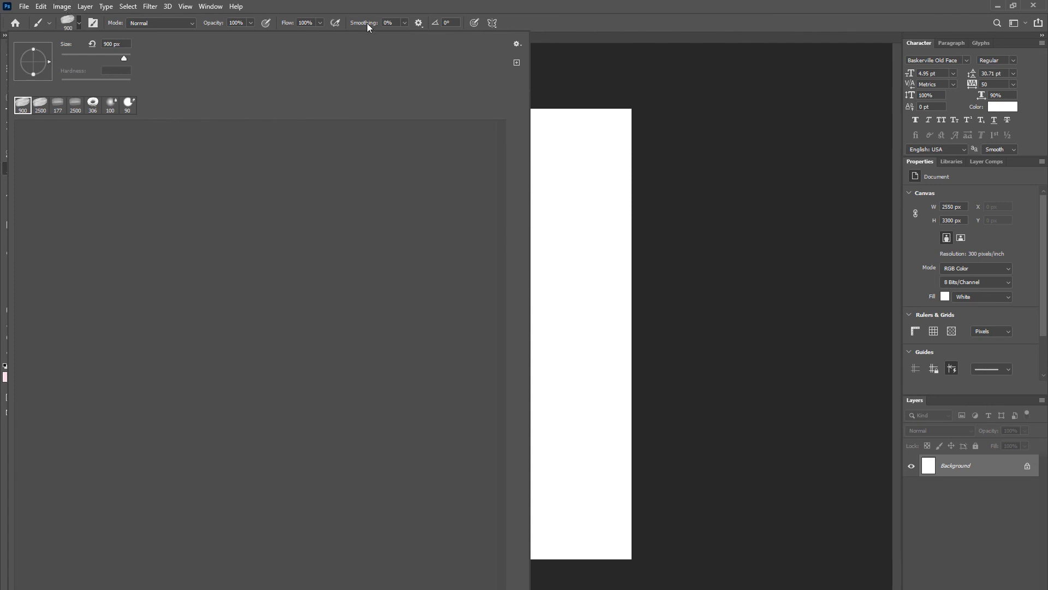
pyautogui.click(517, 43)
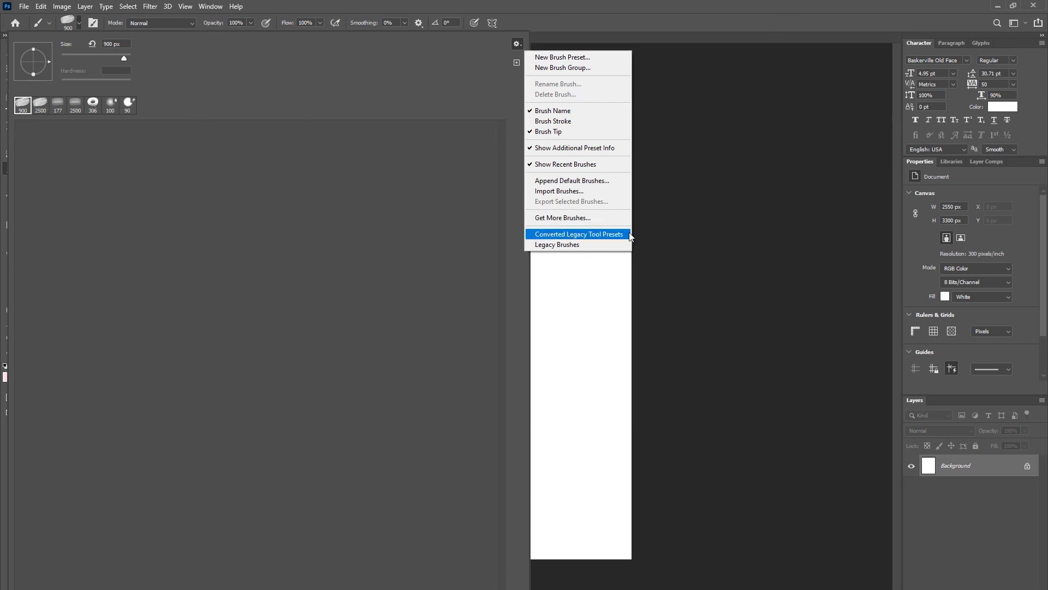
# Restore Converted Legacy Tool Presets and expand its Dry Media, Pencil, Pencils Mixer and Splatter folders.
pyautogui.click(596, 239)
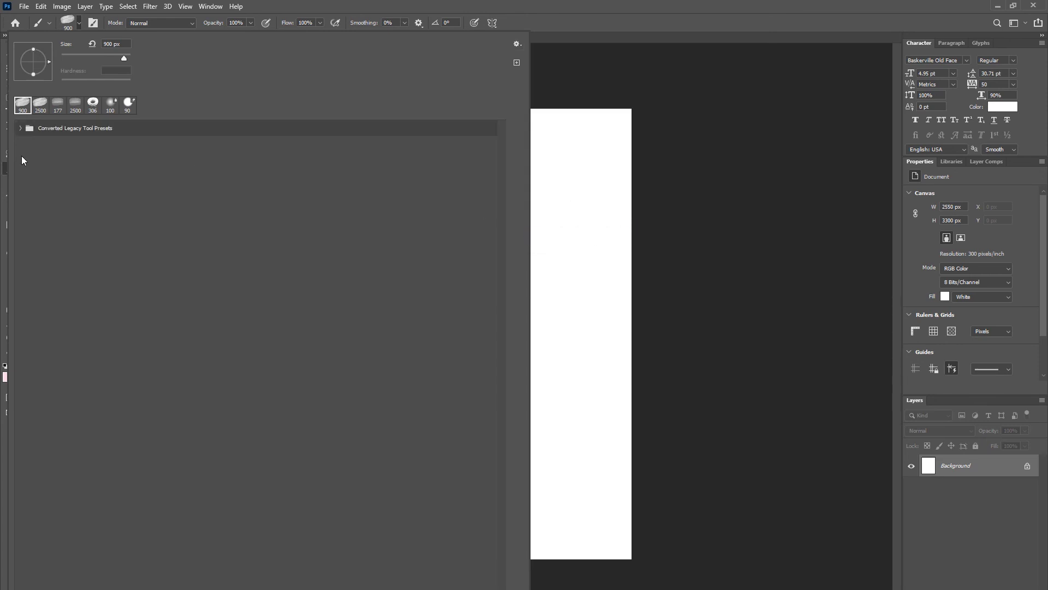
pyautogui.click(21, 128)
pyautogui.click(31, 286)
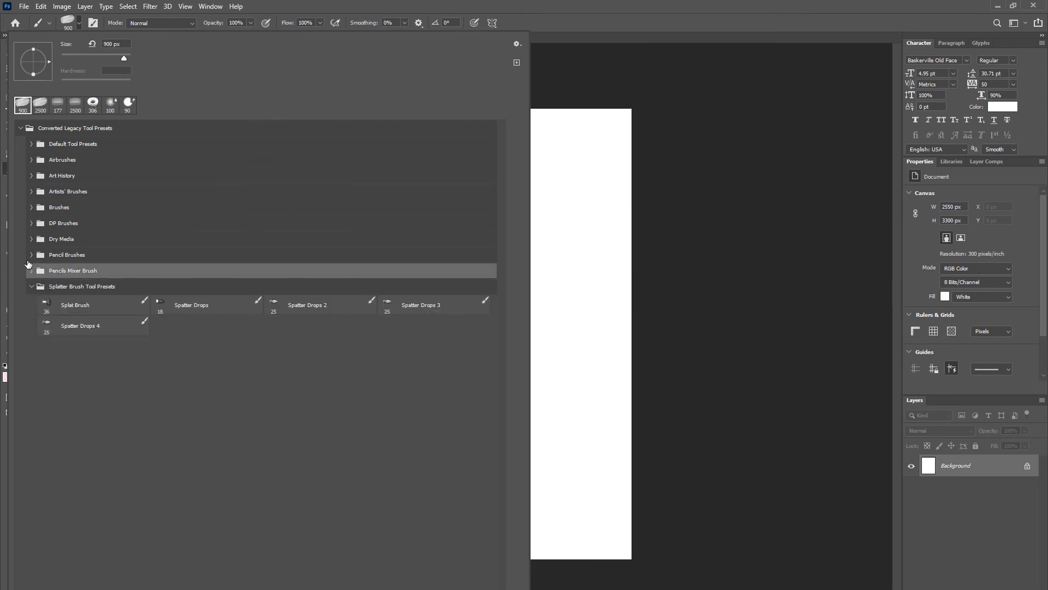
pyautogui.click(30, 270)
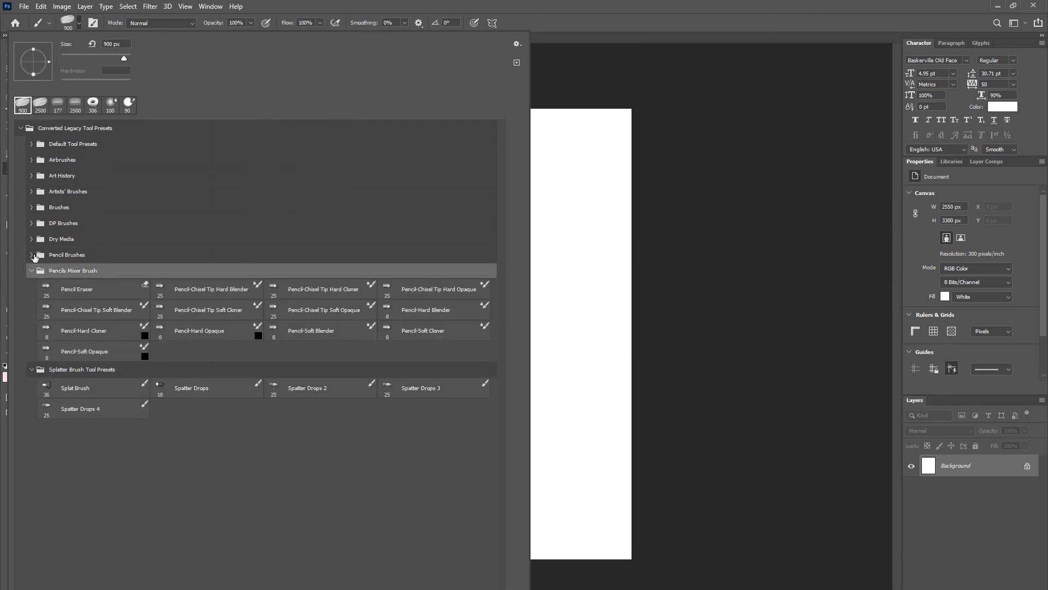
pyautogui.click(32, 256)
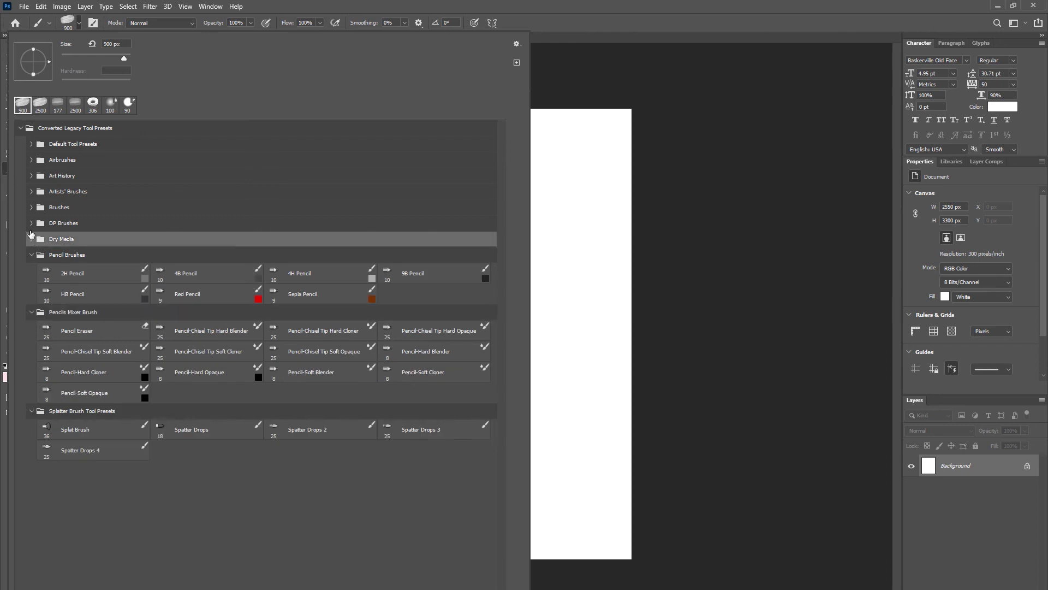
pyautogui.click(31, 238)
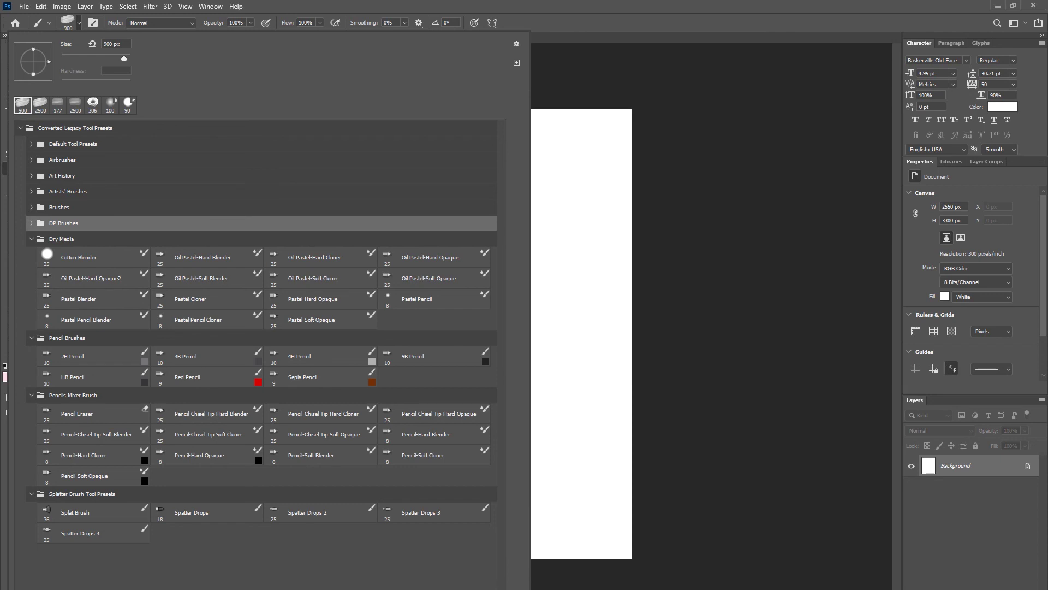
pyautogui.press('Escape')
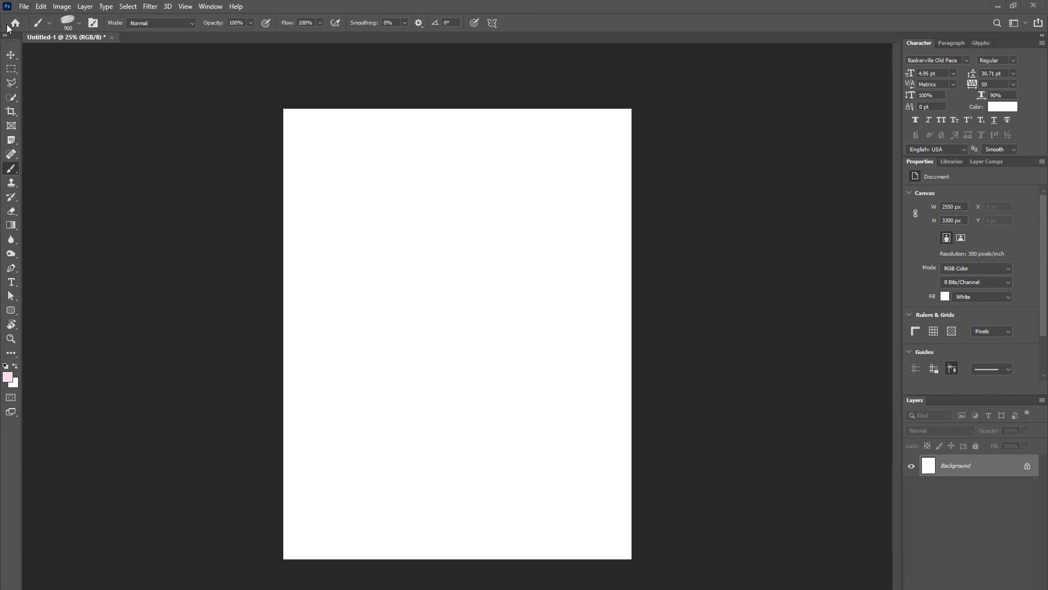
pyautogui.click(48, 23)
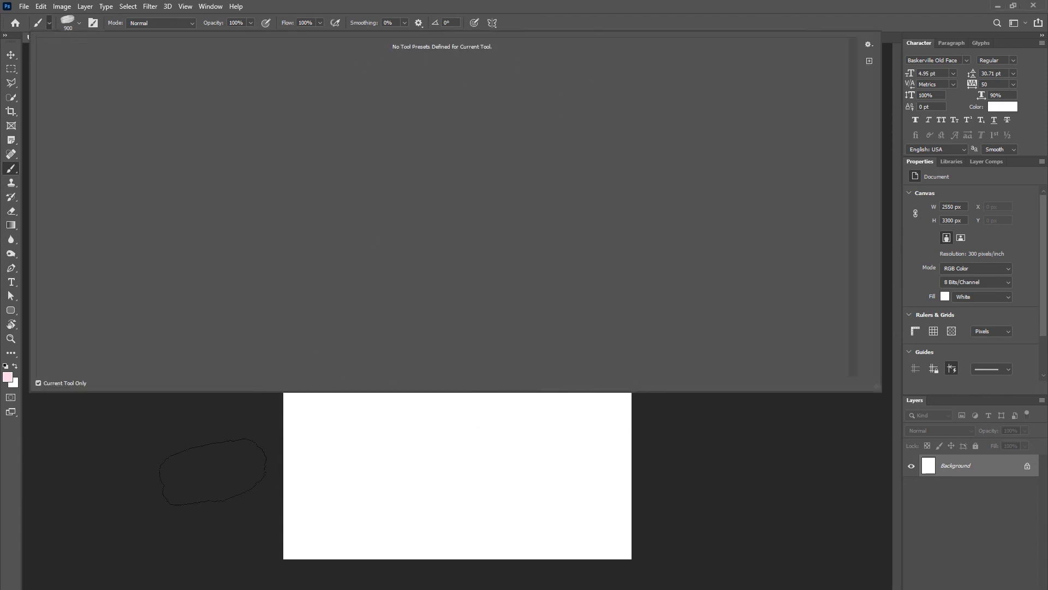
# Close the tool presets list that shows no presets for the brush tool.
pyautogui.click(154, 436)
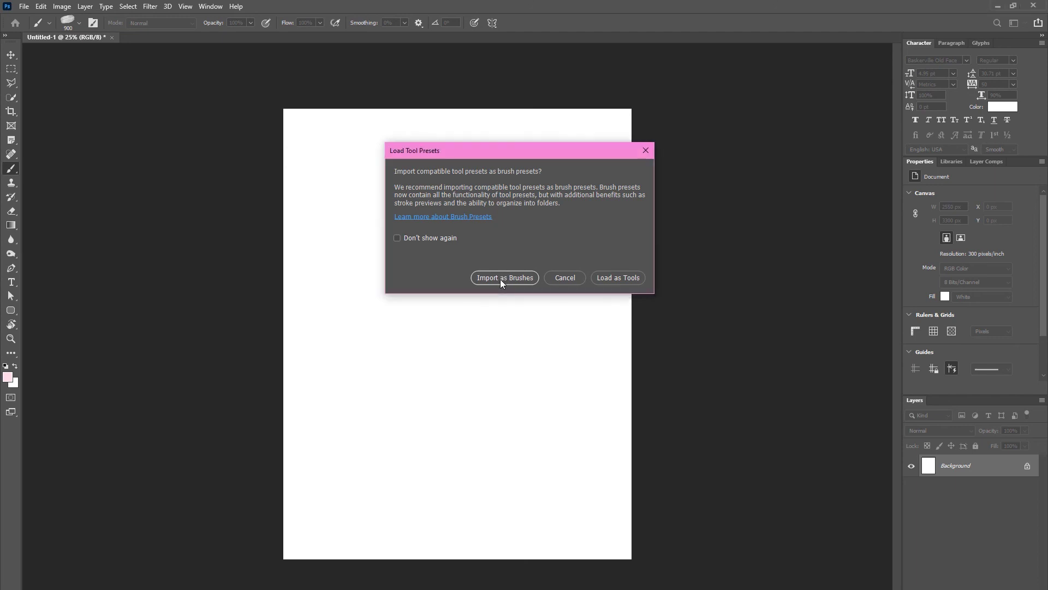
# Import the tool presets as brushes and paint a broad pink stroke with the 175 brush.
pyautogui.click(503, 277)
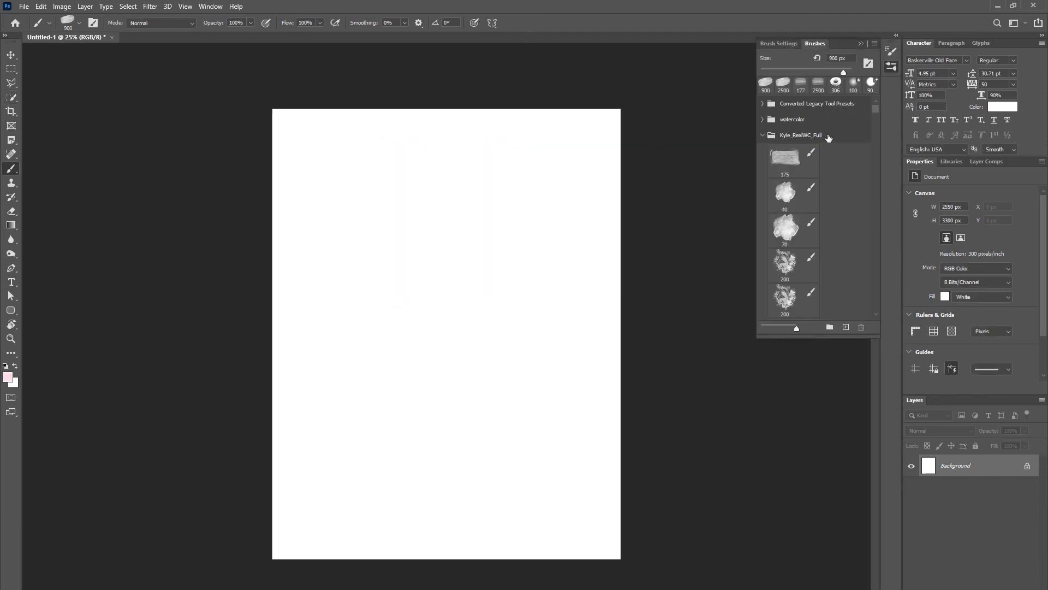
pyautogui.click(781, 163)
pyautogui.moveTo(356, 184)
pyautogui.mouseDown()
pyautogui.moveTo(426, 225)
pyautogui.moveTo(415, 251)
pyautogui.moveTo(429, 233)
pyautogui.mouseUp()
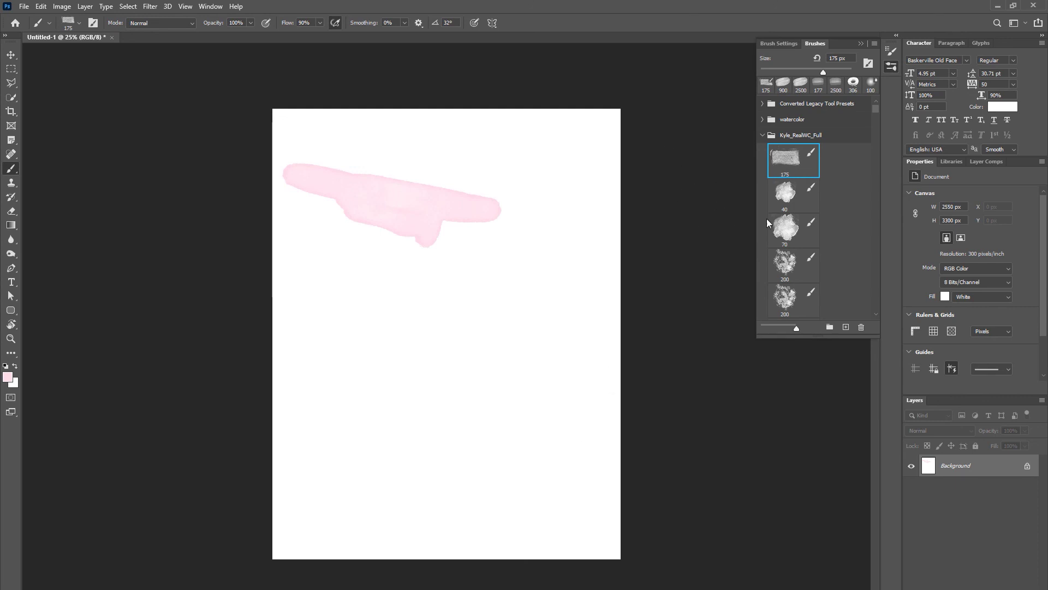
# Paint pink test strokes with the 40, 70 and 200 px watercolour brushes.
pyautogui.click(789, 196)
pyautogui.moveTo(546, 271)
pyautogui.mouseDown()
pyautogui.moveTo(485, 316)
pyautogui.moveTo(451, 389)
pyautogui.mouseUp()
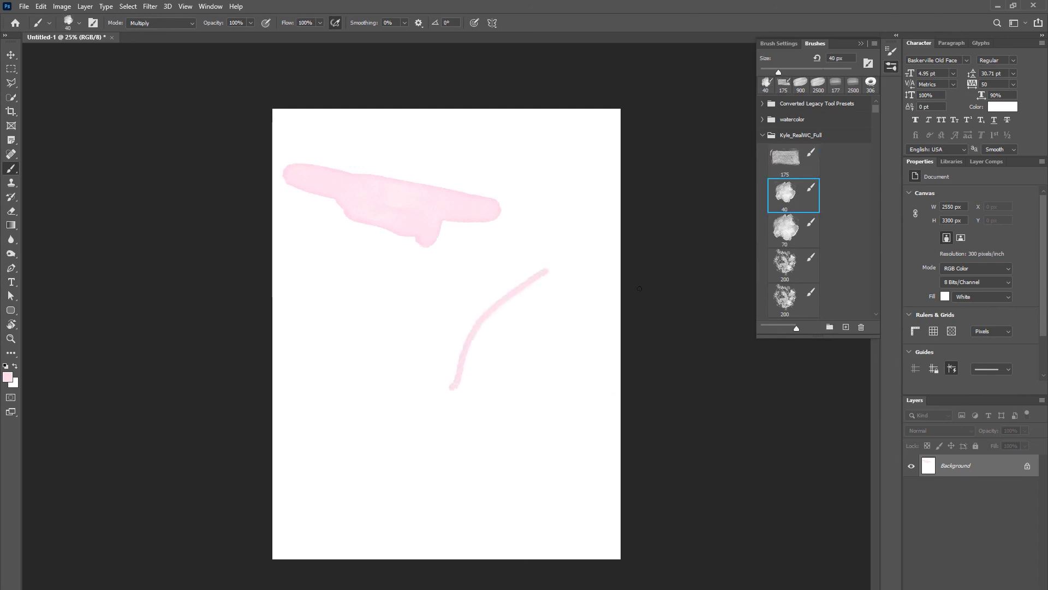
pyautogui.click(793, 228)
pyautogui.moveTo(304, 302)
pyautogui.mouseDown()
pyautogui.moveTo(323, 367)
pyautogui.moveTo(350, 309)
pyautogui.mouseUp()
pyautogui.click(785, 263)
pyautogui.click(785, 298)
pyautogui.moveTo(525, 370)
pyautogui.mouseDown()
pyautogui.moveTo(564, 290)
pyautogui.moveTo(585, 306)
pyautogui.moveTo(572, 295)
pyautogui.mouseUp()
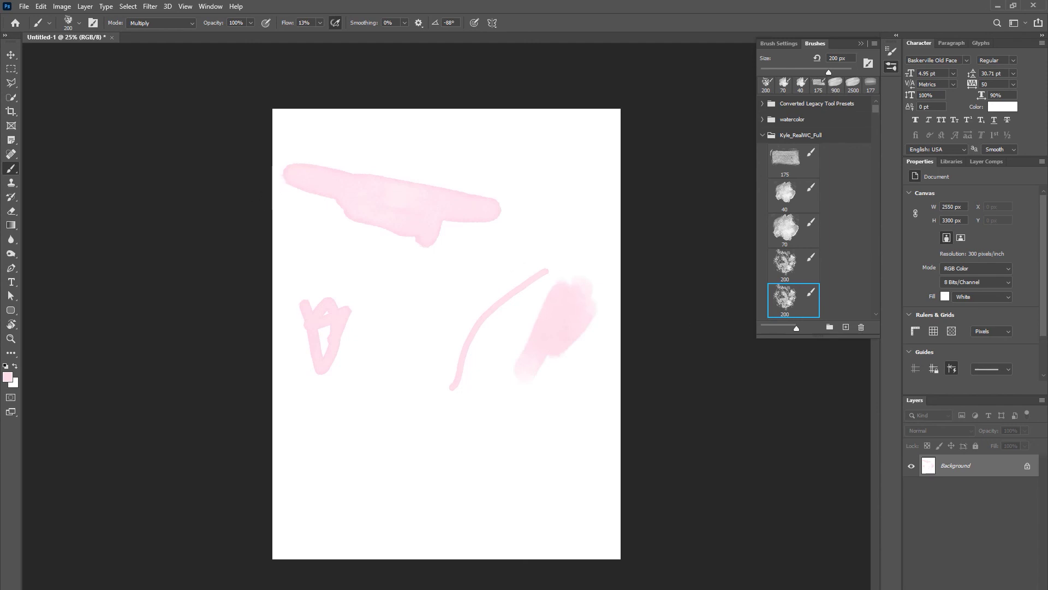
pyautogui.click(42, 22)
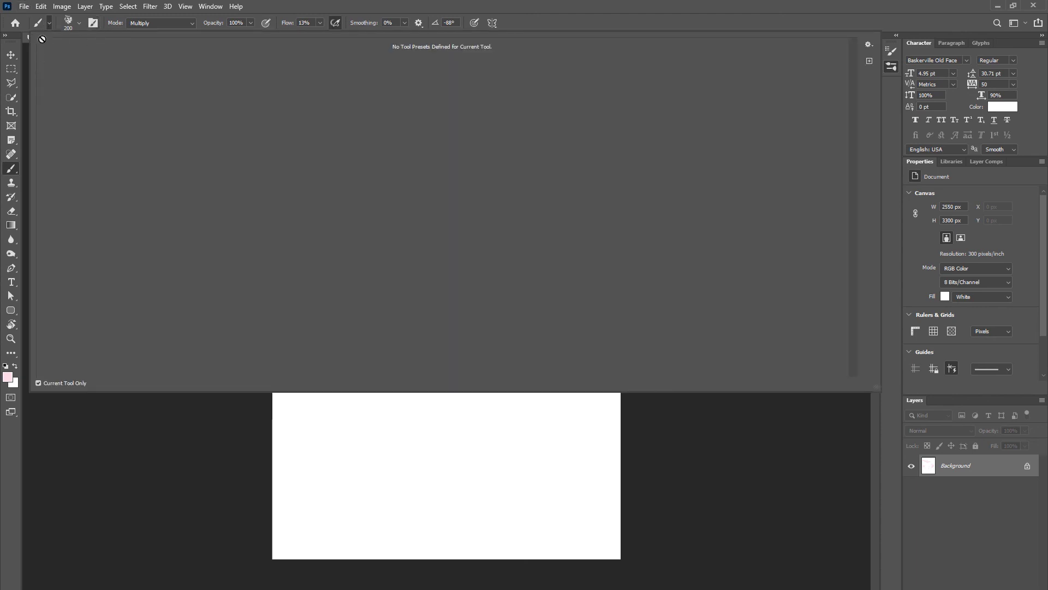
# View the tool presets options menu with its load, save, reset and replace commands, then dismiss it.
pyautogui.click(868, 45)
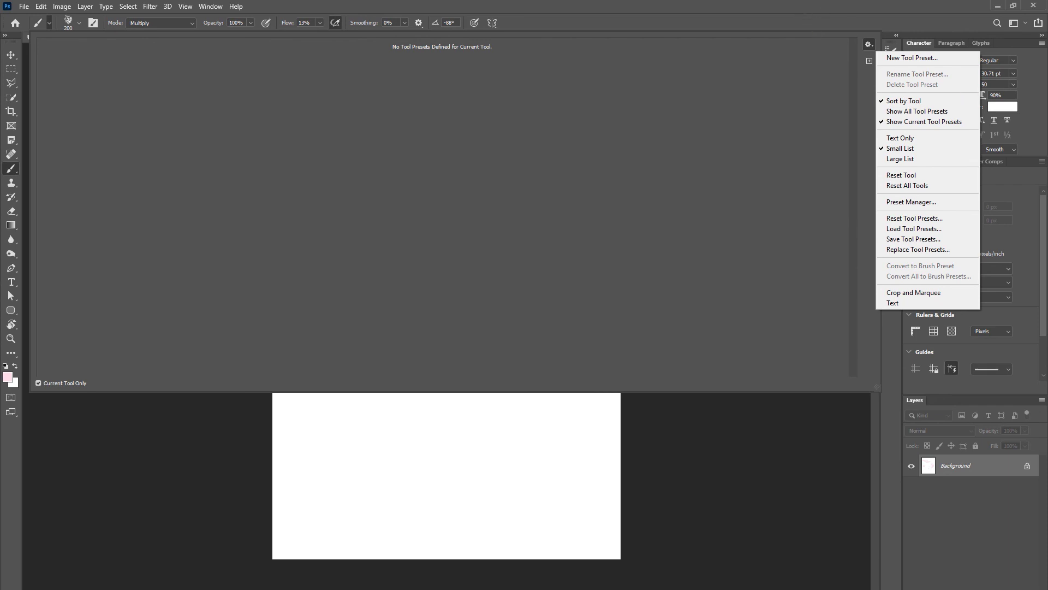
pyautogui.press('Escape')
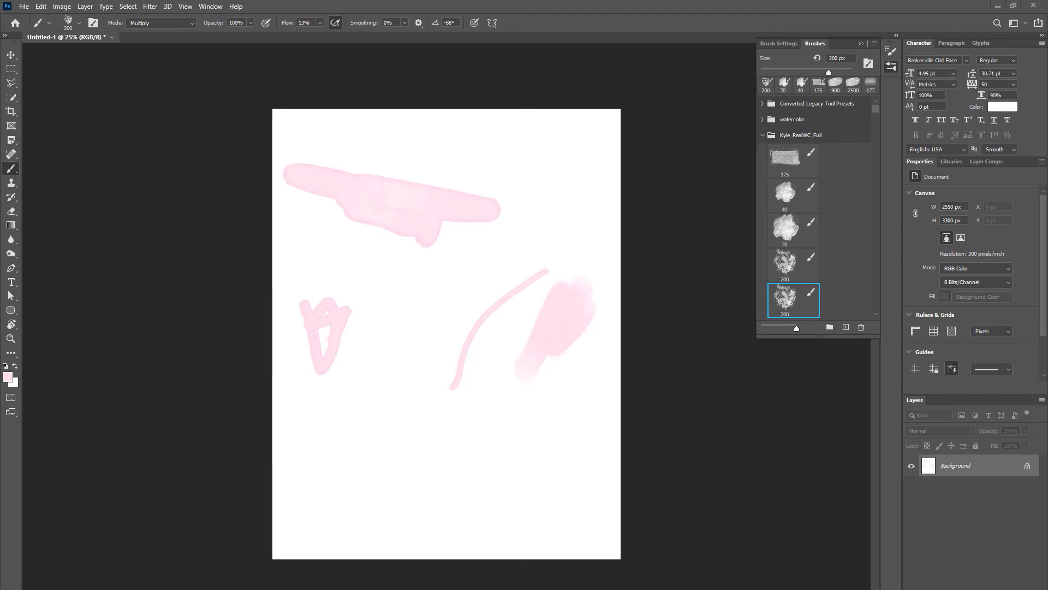
pyautogui.rightClick(15, 168)
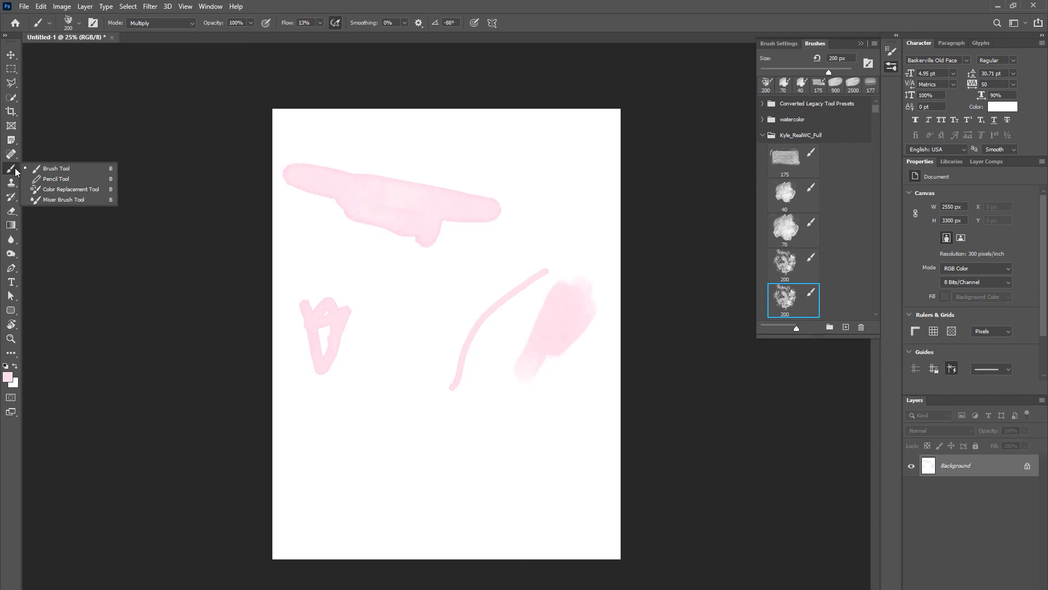
pyautogui.click(15, 168)
pyautogui.rightClick(15, 168)
pyautogui.click(15, 168)
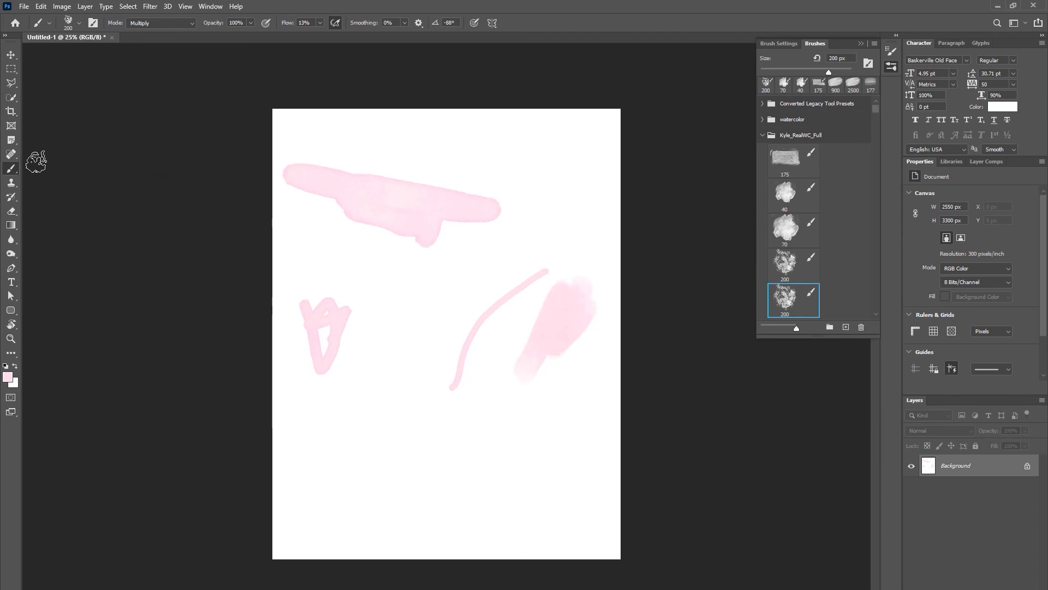
pyautogui.rightClick(19, 171)
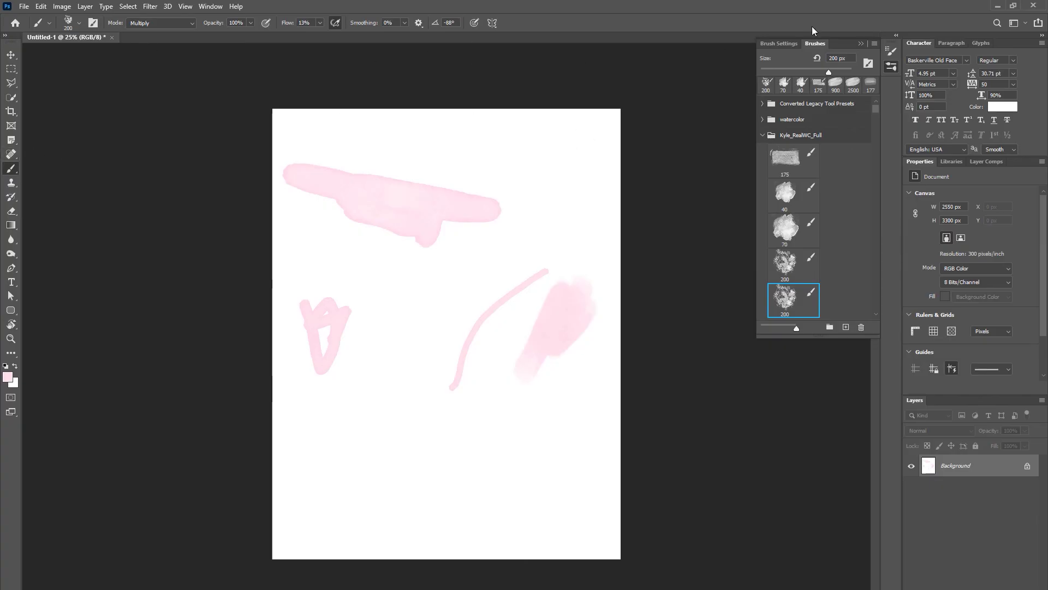
# Float the Brushes and Brush Settings panel group over the canvas, moved up and left.
pyautogui.moveTo(836, 46)
pyautogui.mouseDown()
pyautogui.moveTo(742, 82)
pyautogui.moveTo(589, 211)
pyautogui.moveTo(553, 209)
pyautogui.mouseUp()
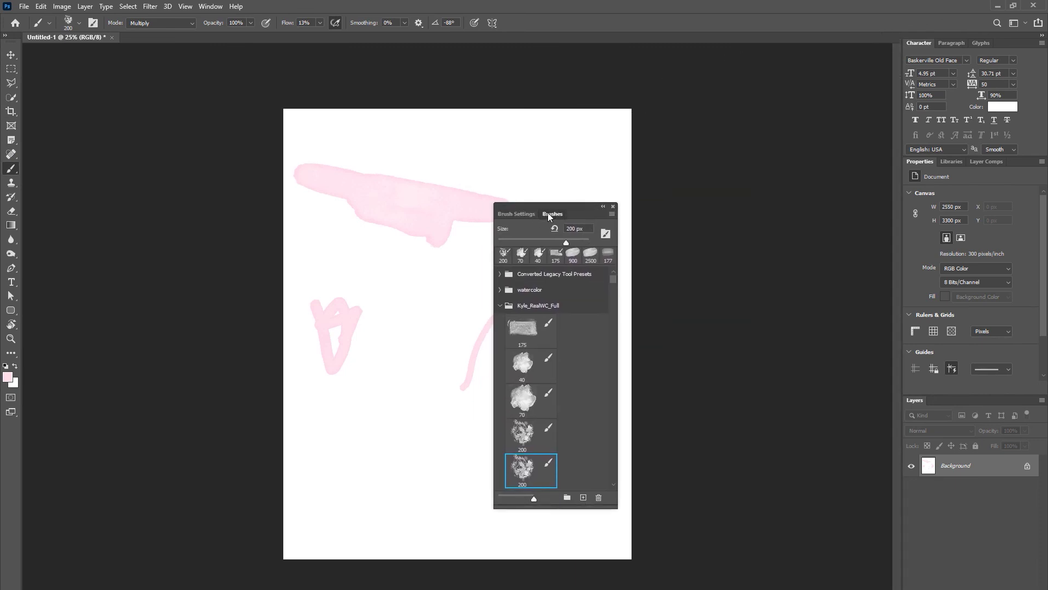
pyautogui.click(499, 213)
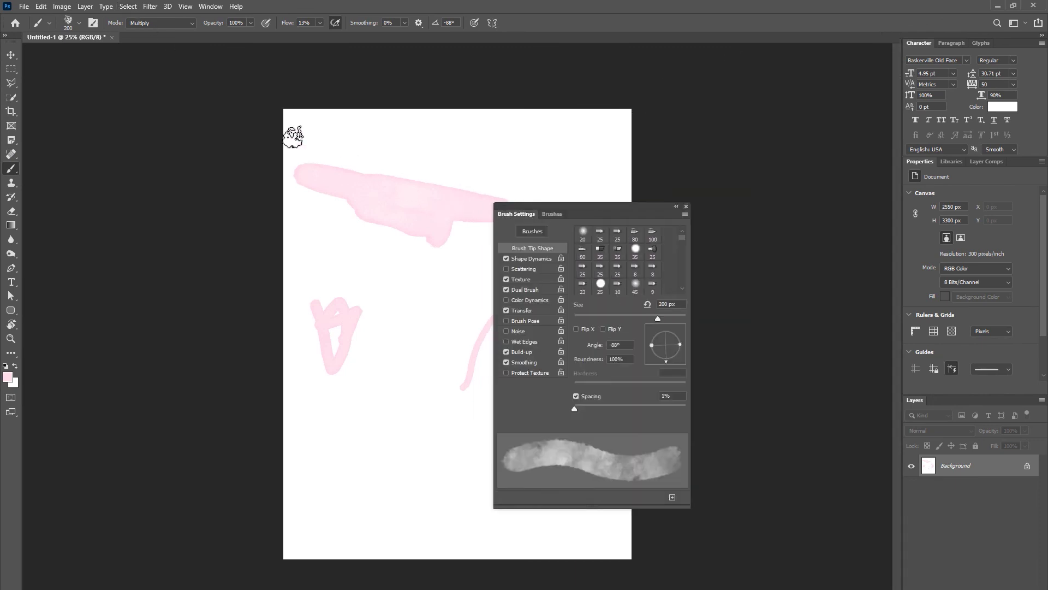
pyautogui.click(211, 6)
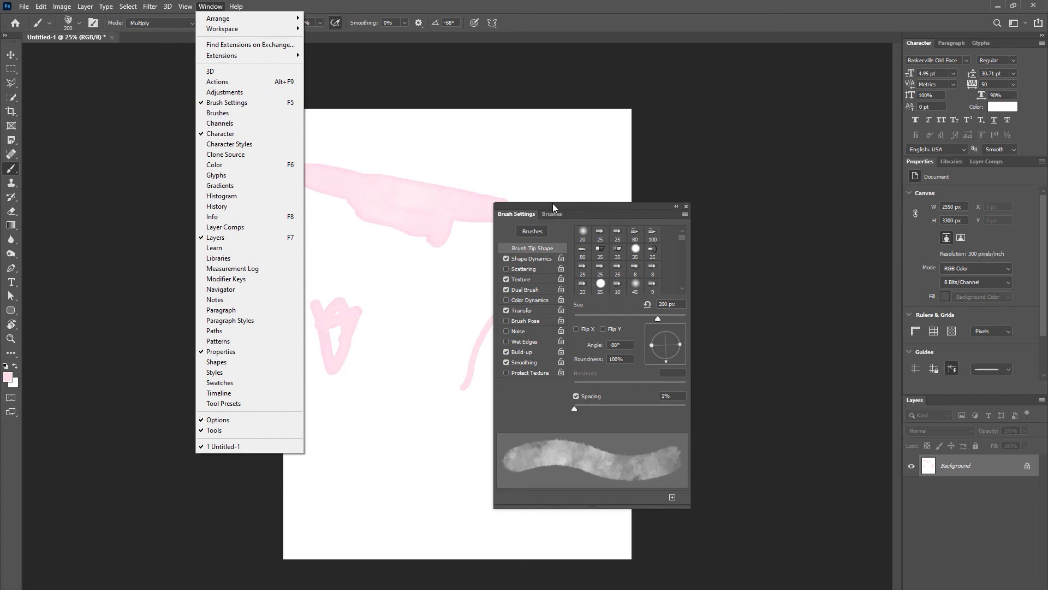
pyautogui.moveTo(550, 203); pyautogui.dragTo(497, 117)
pyautogui.click(494, 127)
pyautogui.click(466, 128)
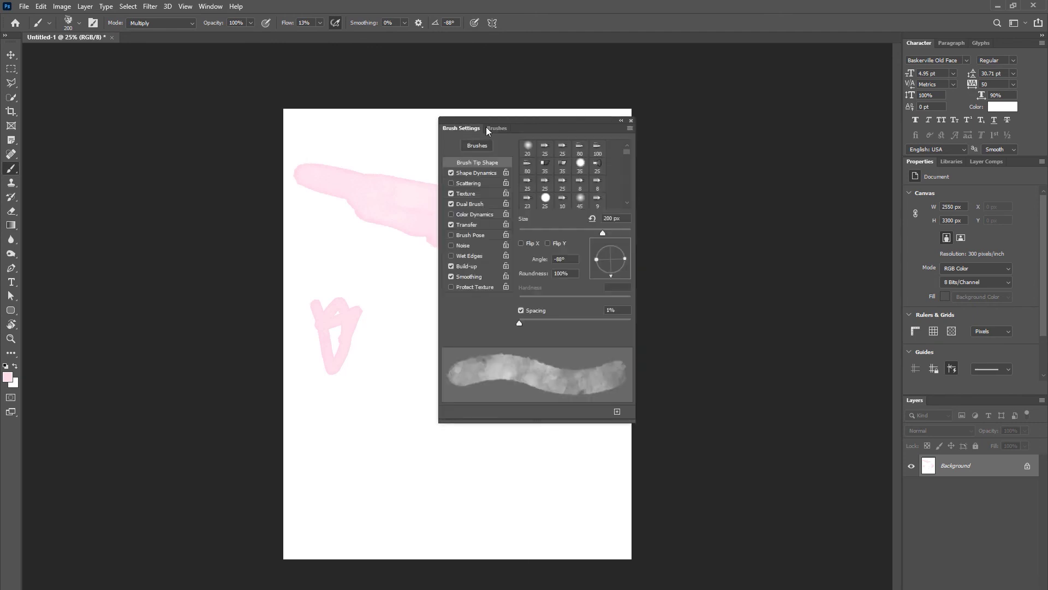
pyautogui.click(494, 127)
# Split Brushes into its own panel, widen both panels, and move Brush Settings far left.
pyautogui.moveTo(494, 127)
pyautogui.mouseDown()
pyautogui.moveTo(763, 131)
pyautogui.moveTo(743, 131)
pyautogui.mouseUp()
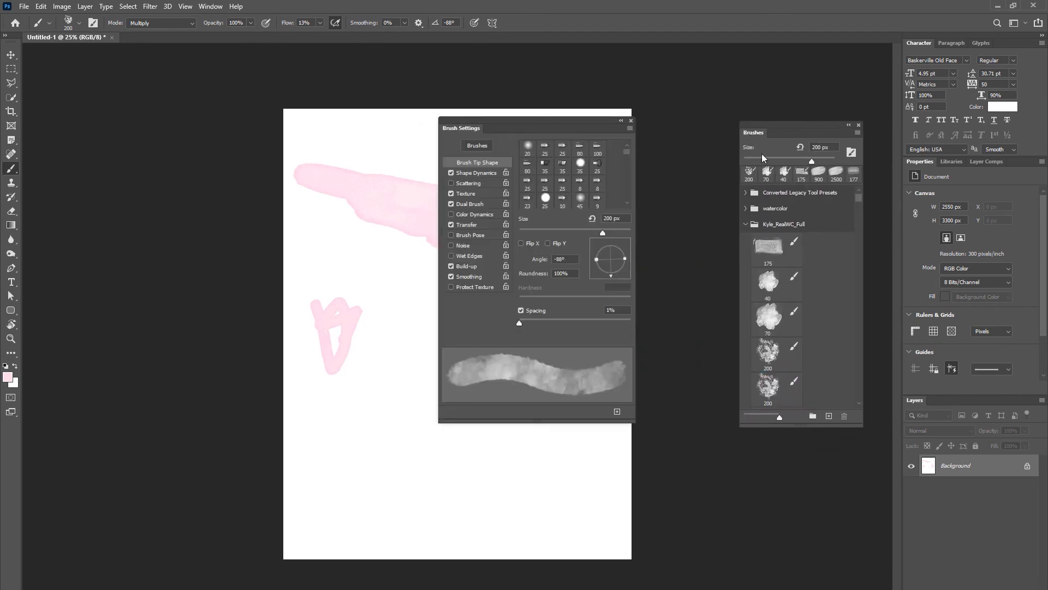
pyautogui.moveTo(739, 241); pyautogui.dragTo(649, 248)
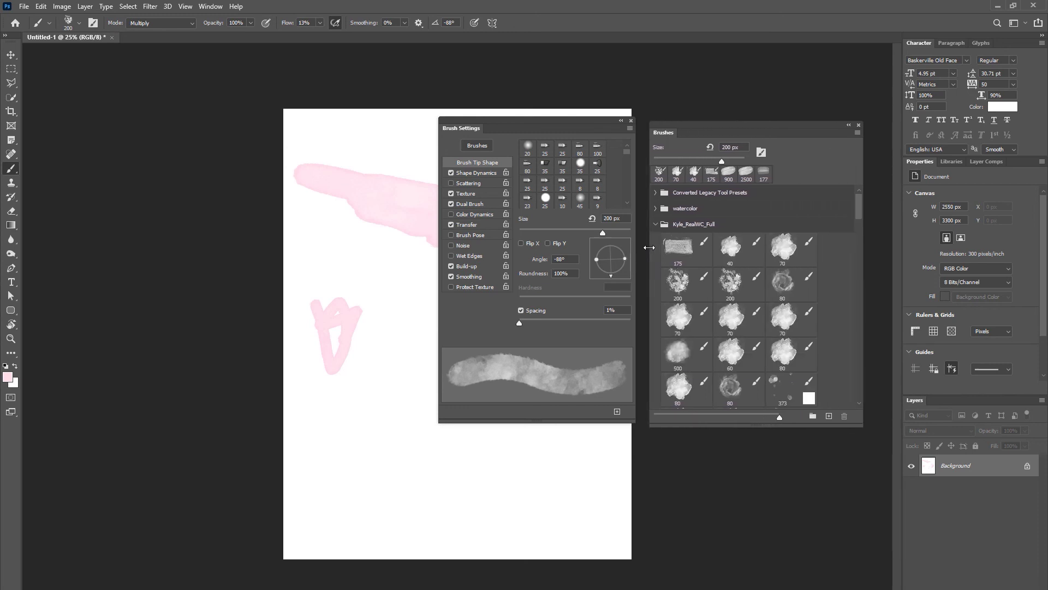
pyautogui.moveTo(561, 120); pyautogui.dragTo(384, 94)
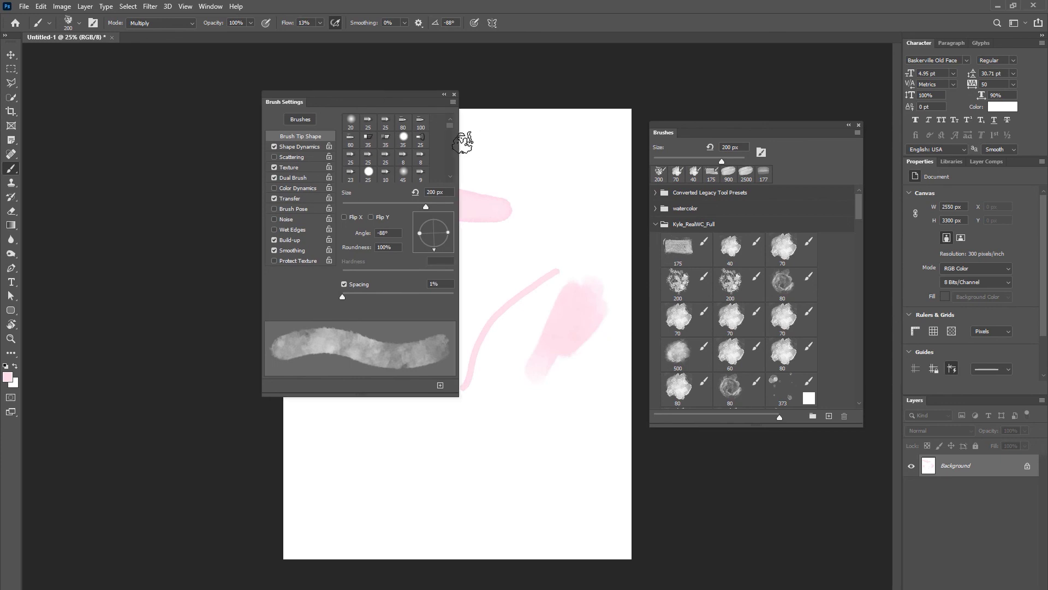
pyautogui.moveTo(458, 150)
pyautogui.mouseDown()
pyautogui.moveTo(512, 149)
pyautogui.moveTo(495, 149)
pyautogui.mouseUp()
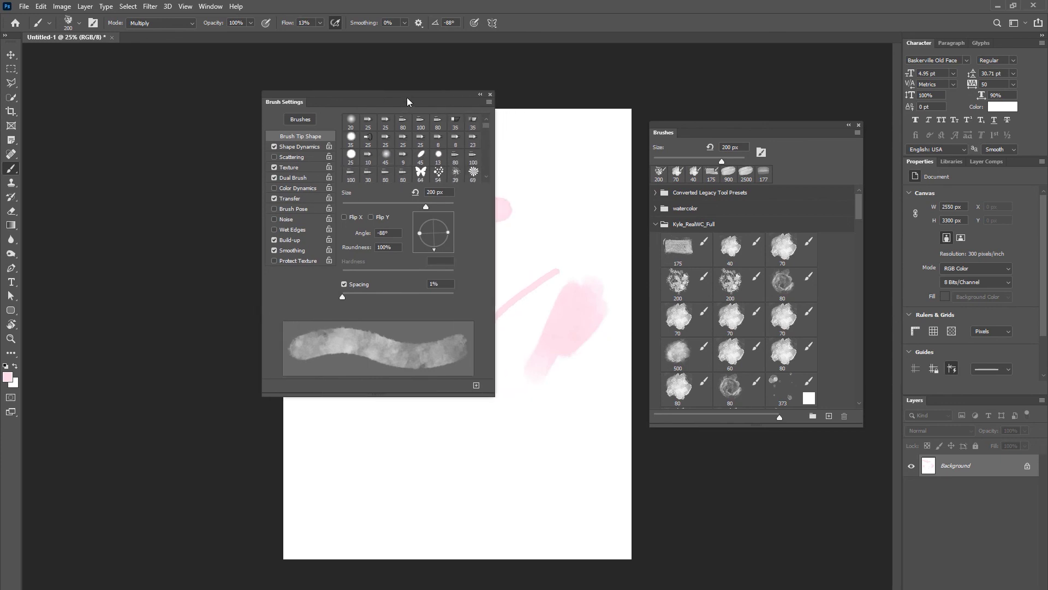
pyautogui.moveTo(353, 95)
pyautogui.mouseDown()
pyautogui.moveTo(120, 94)
pyautogui.moveTo(136, 96)
pyautogui.mouseUp()
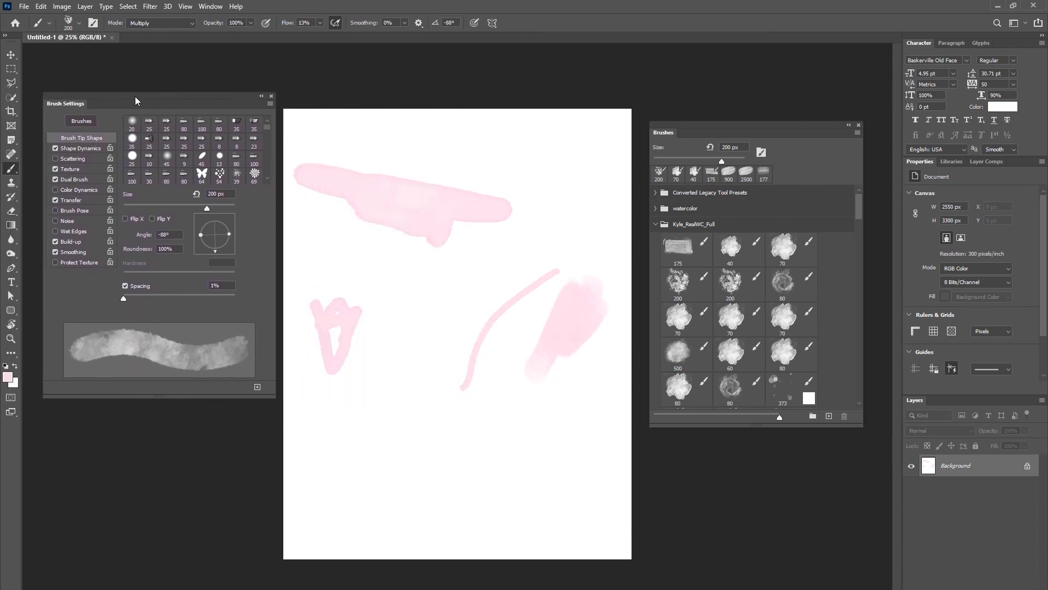
pyautogui.click(11, 112)
# Crop the empty bottom off the canvas, leaving a 2550 × 2220 px landscape image.
pyautogui.moveTo(462, 559); pyautogui.dragTo(459, 484)
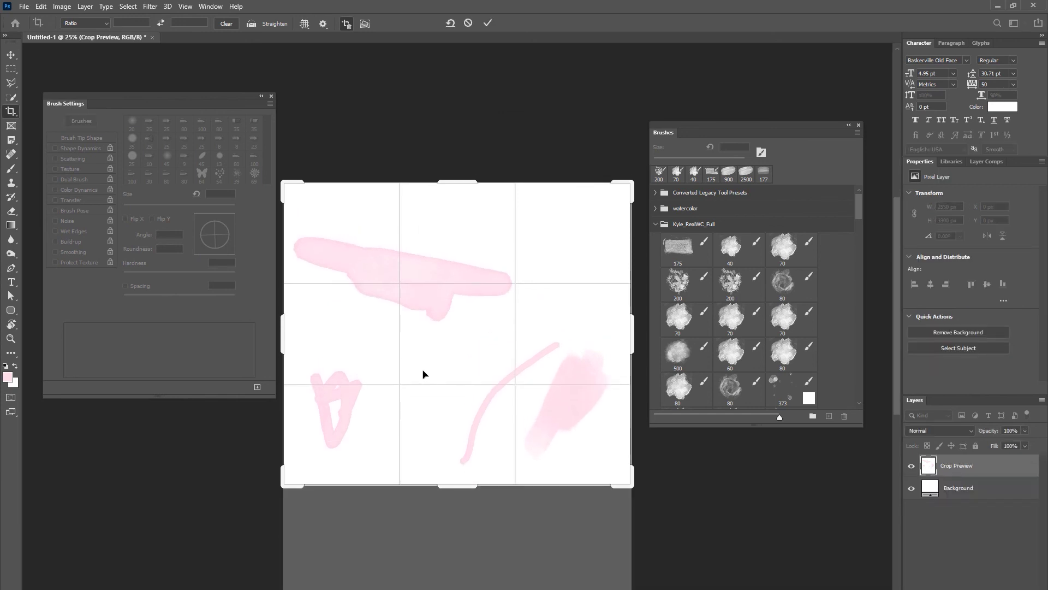
pyautogui.press('Return')
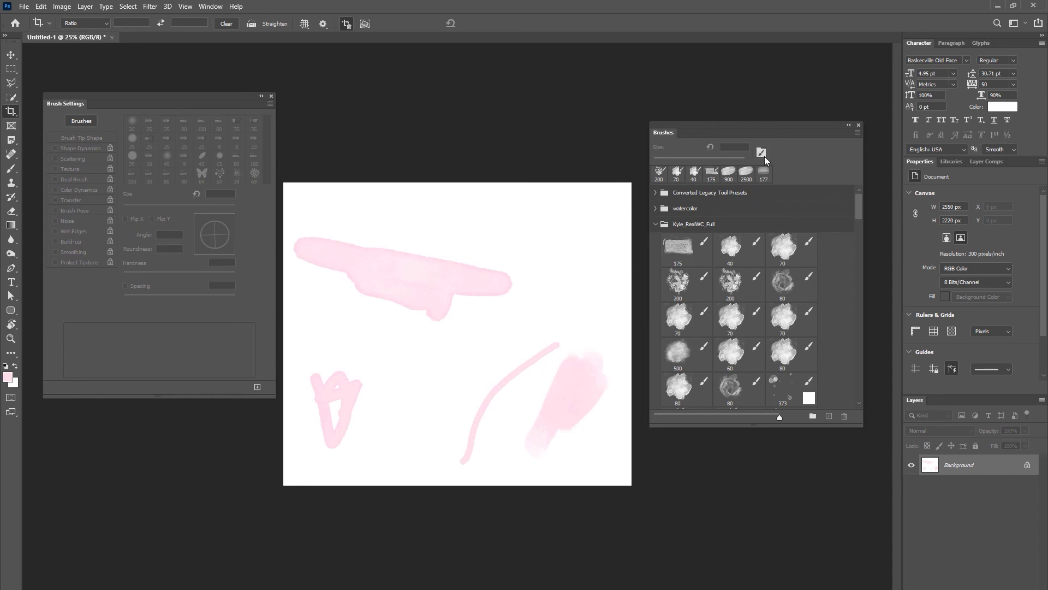
# Paint pink test strokes with the 175, 70 and 80 px watercolor brushes, also trying 40 px.
pyautogui.moveTo(857, 201)
pyautogui.mouseDown()
pyautogui.moveTo(860, 254)
pyautogui.moveTo(834, 403)
pyautogui.moveTo(822, 211)
pyautogui.moveTo(830, 174)
pyautogui.mouseUp()
pyautogui.click(686, 250)
pyautogui.moveTo(510, 227)
pyautogui.mouseDown()
pyautogui.moveTo(529, 337)
pyautogui.moveTo(535, 330)
pyautogui.mouseUp()
pyautogui.click(727, 257)
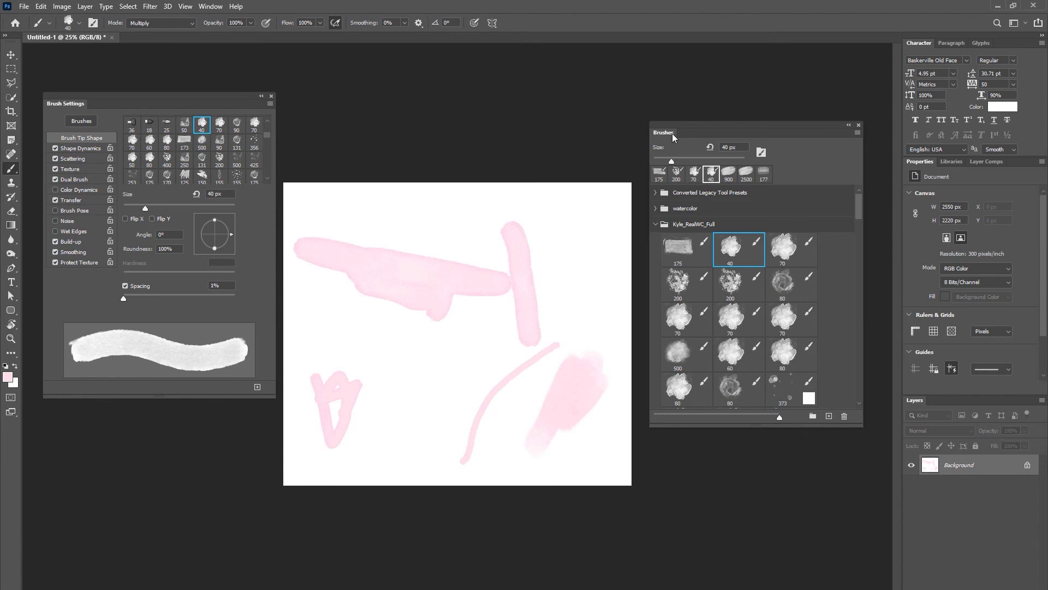
pyautogui.click(780, 249)
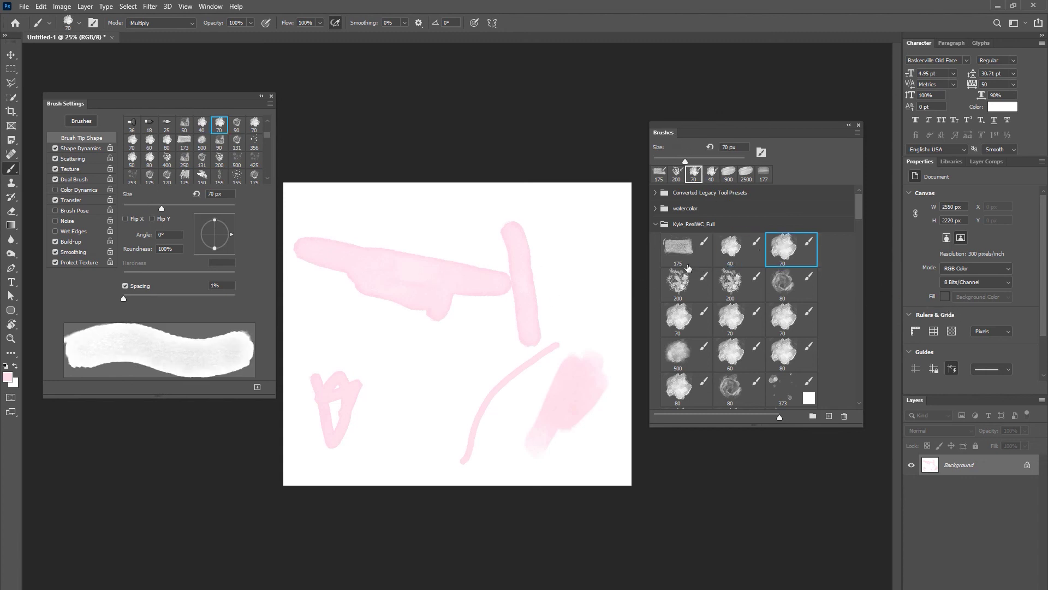
pyautogui.moveTo(572, 200); pyautogui.dragTo(553, 290)
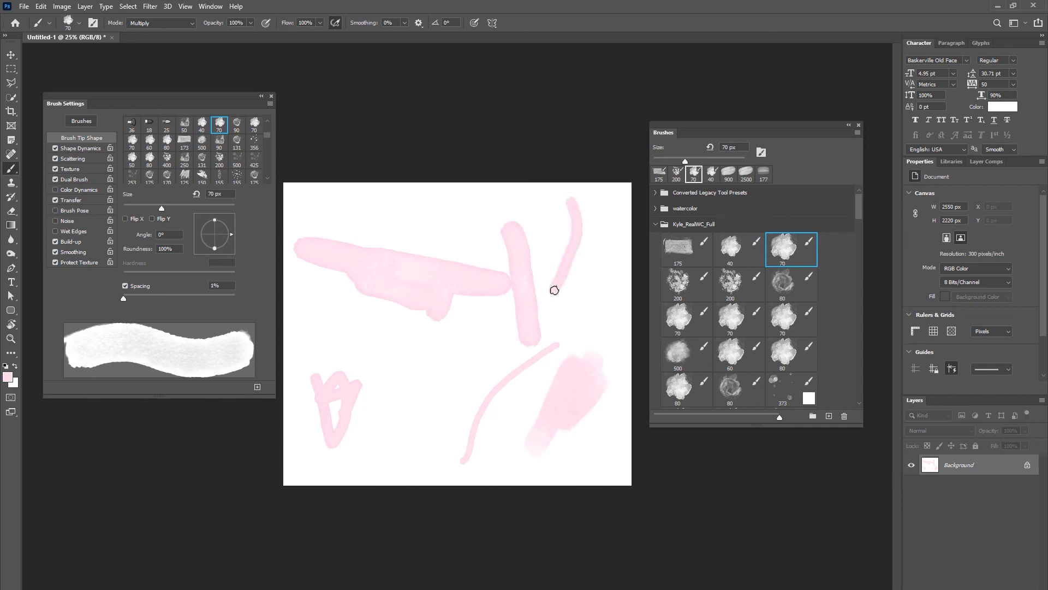
pyautogui.click(785, 281)
pyautogui.moveTo(496, 195); pyautogui.dragTo(472, 236)
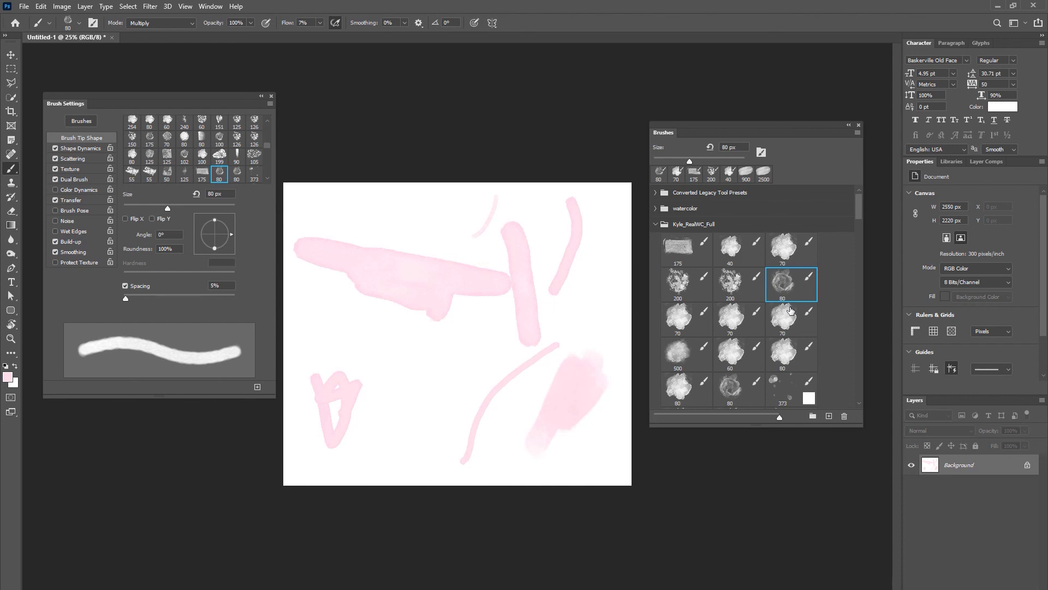
pyautogui.click(715, 303)
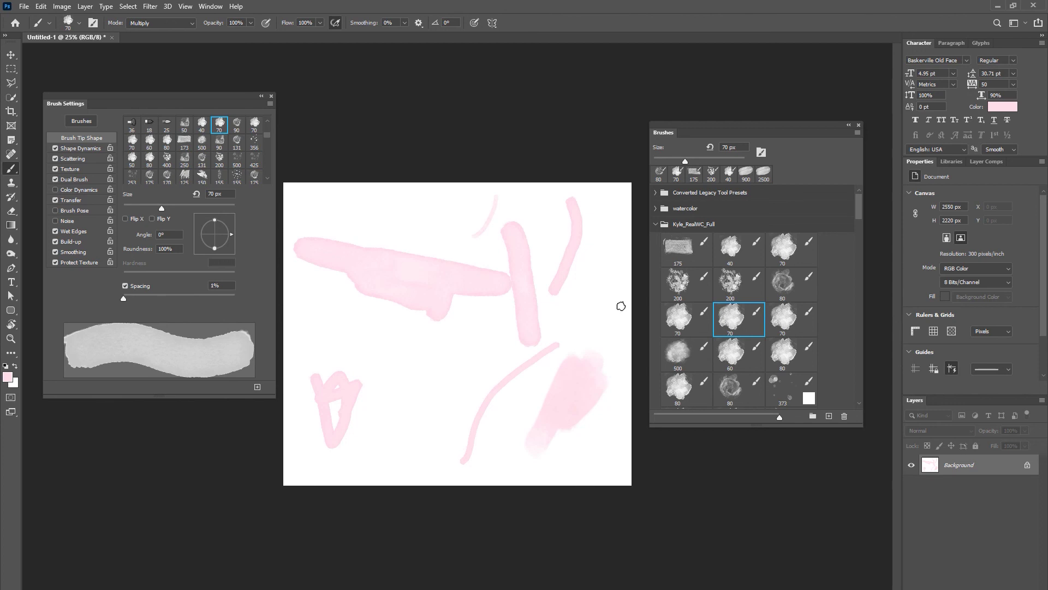
pyautogui.click(780, 361)
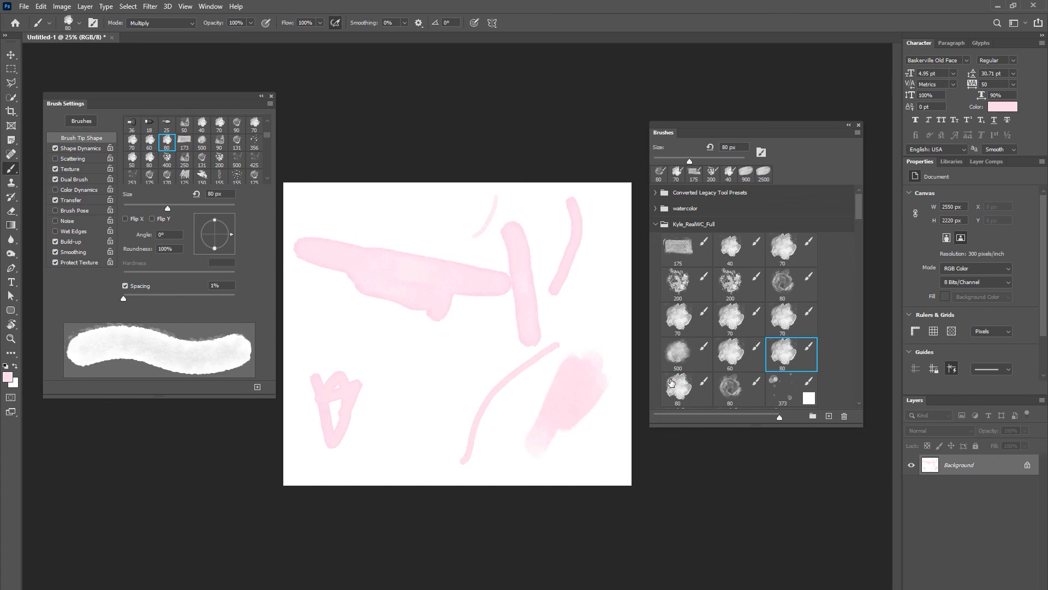
# Enlarge the Brushes panel thumbnails to maximum size and select the 175 px watercolour brush.
pyautogui.moveTo(486, 315); pyautogui.dragTo(456, 362)
pyautogui.scroll(-3, 824, 355)
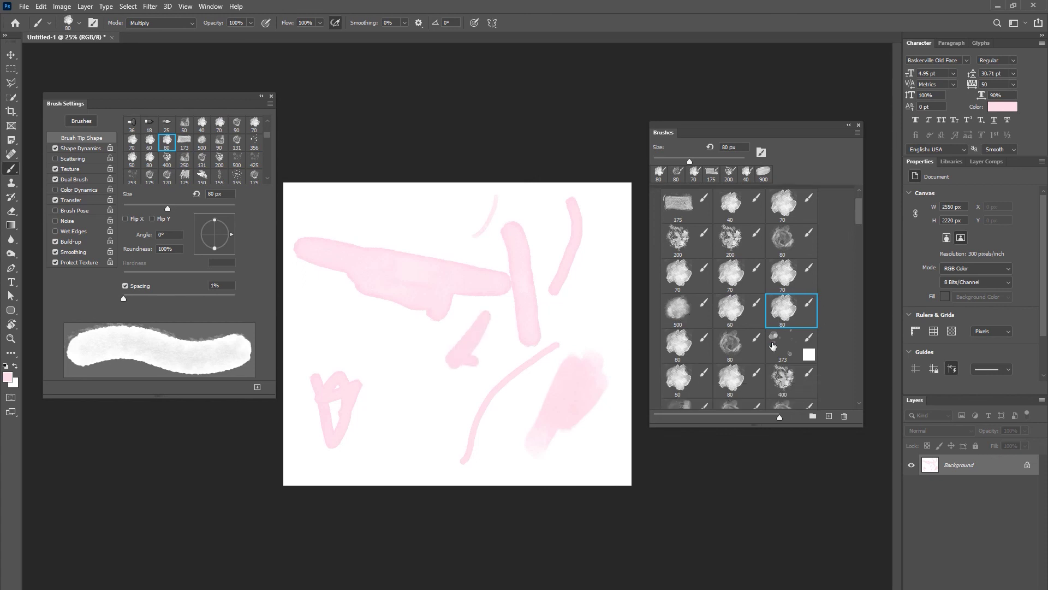
pyautogui.scroll(-1, 656, 327)
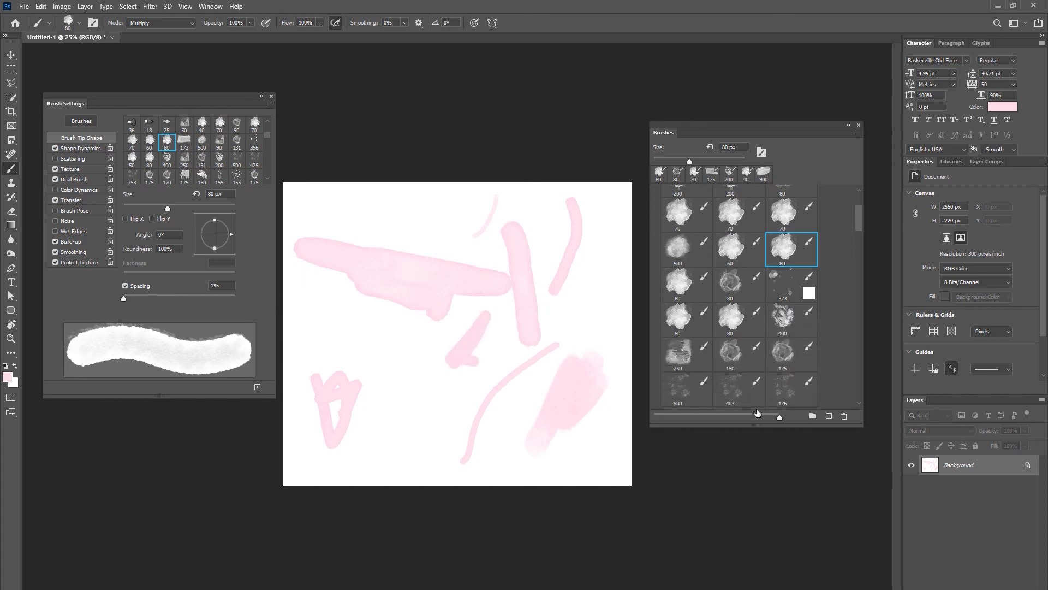
pyautogui.moveTo(774, 418); pyautogui.dragTo(661, 417)
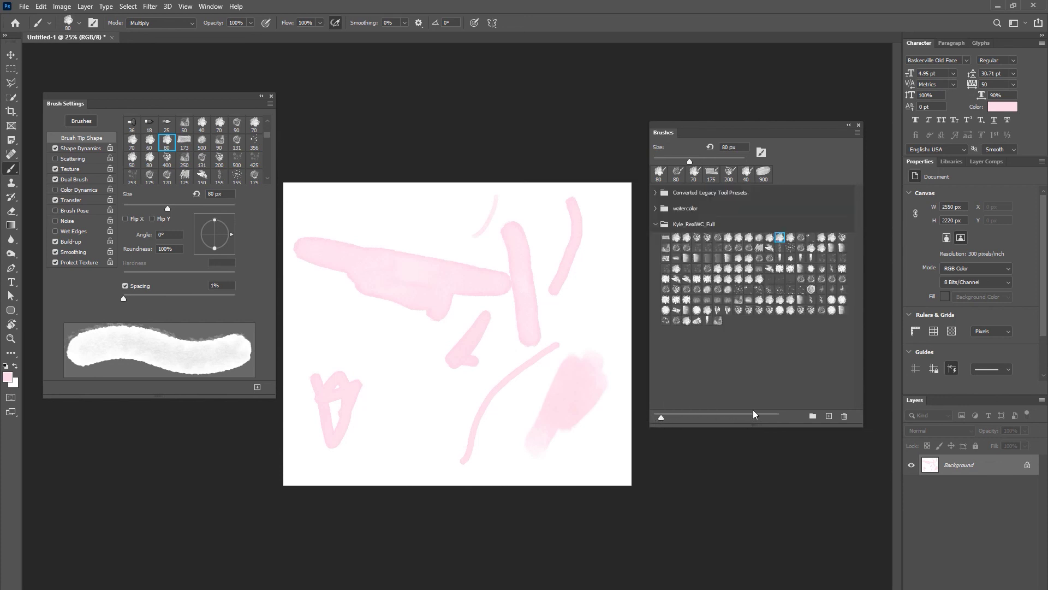
pyautogui.moveTo(661, 417); pyautogui.dragTo(779, 418)
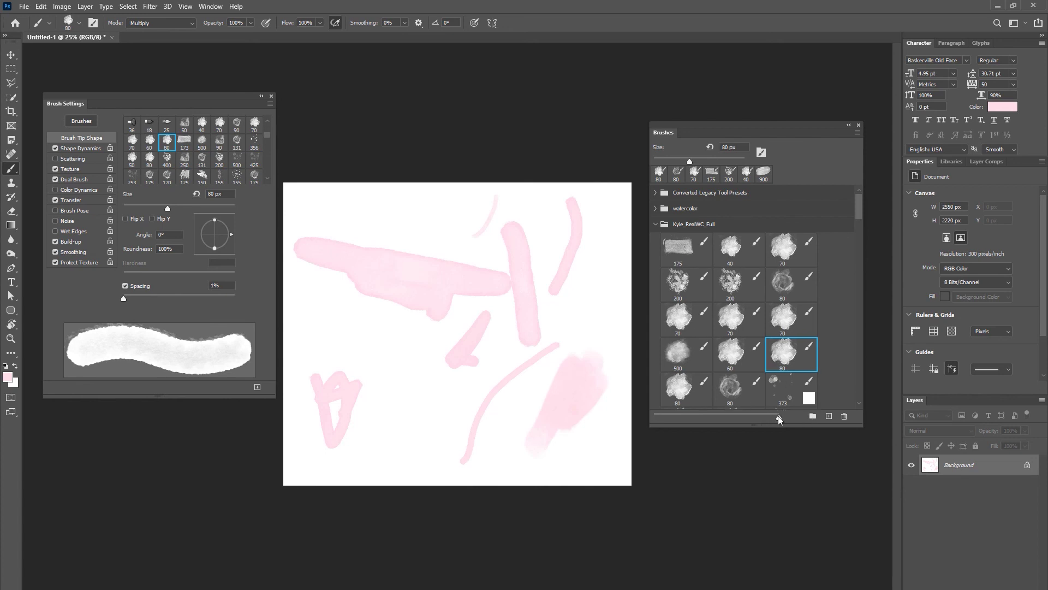
pyautogui.moveTo(778, 417); pyautogui.dragTo(705, 414)
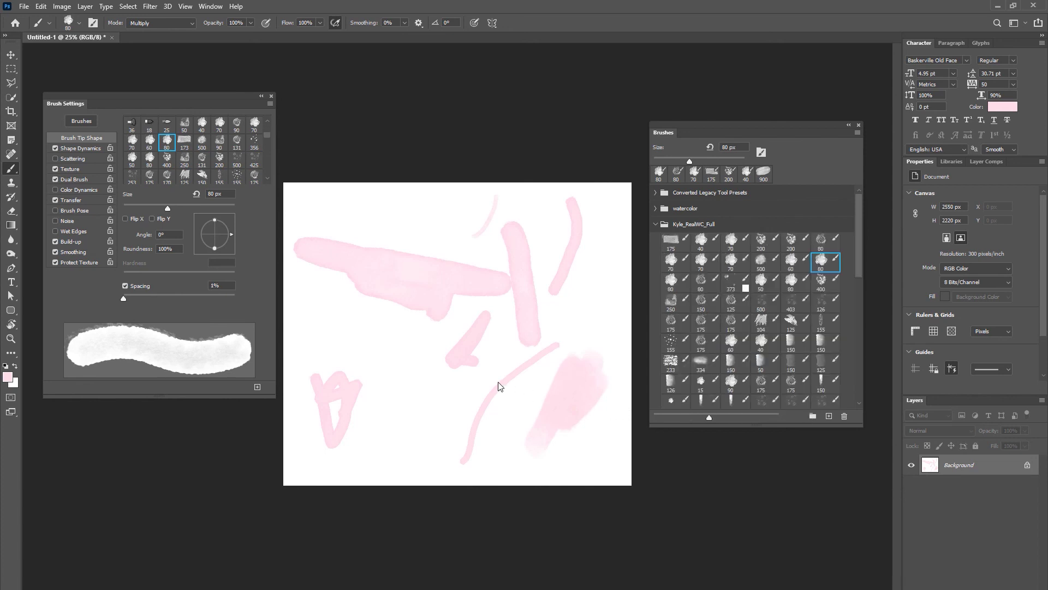
pyautogui.moveTo(709, 417); pyautogui.dragTo(873, 428)
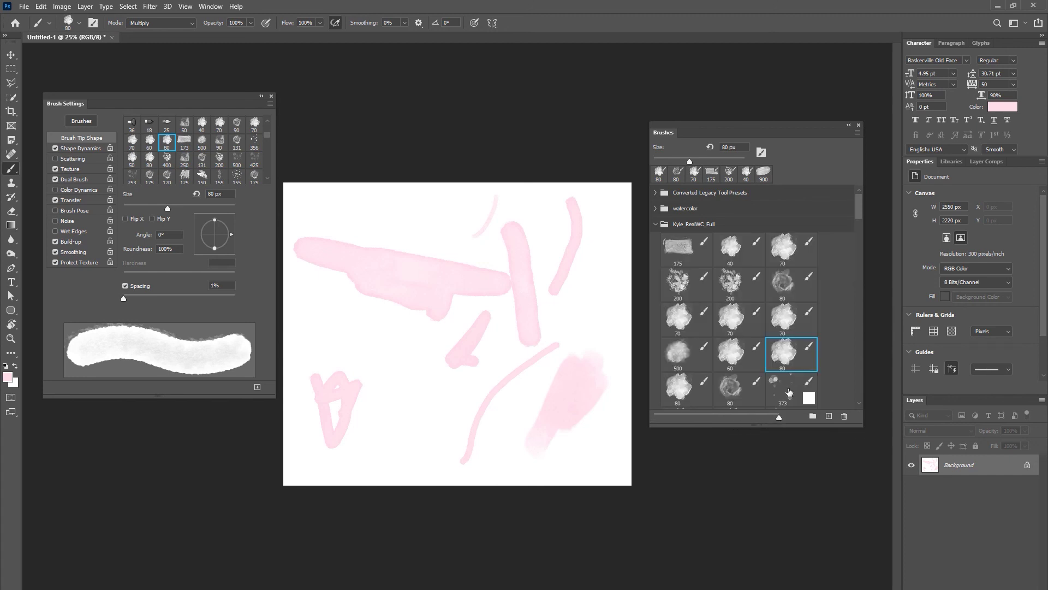
pyautogui.click(679, 254)
# Abandon renaming the 175 px brush, paint a pink stroke near centre, then select the 40 px brush.
pyautogui.rightClick(681, 250)
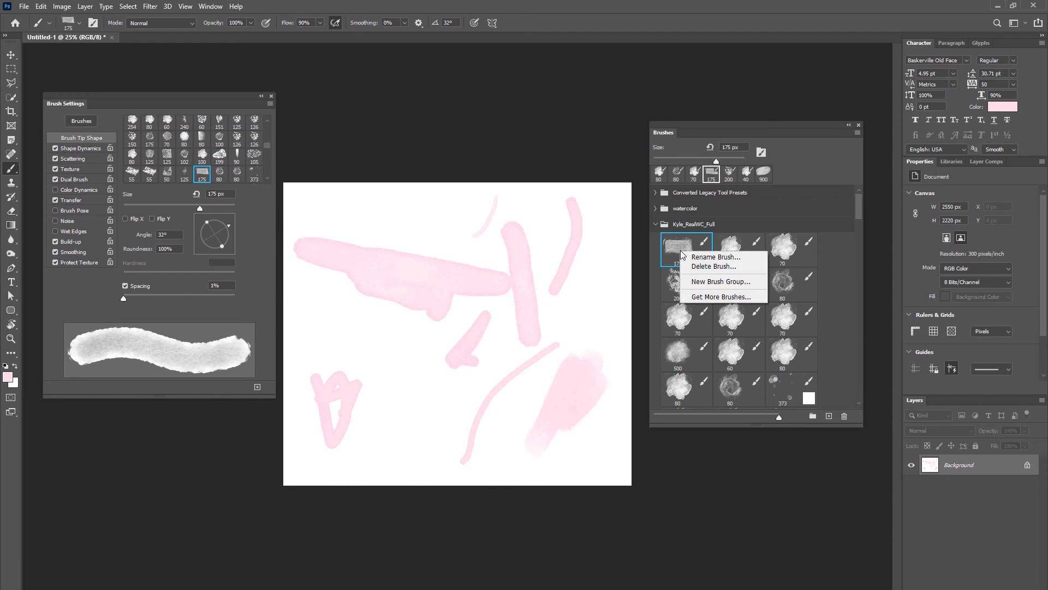
pyautogui.click(708, 258)
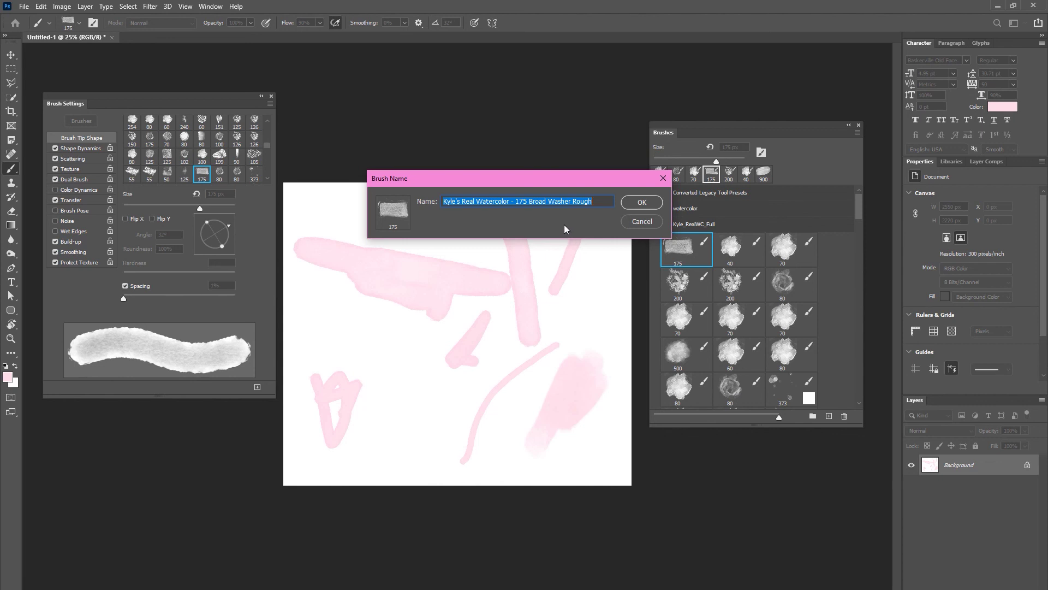
pyautogui.click(642, 222)
pyautogui.moveTo(421, 366)
pyautogui.mouseDown()
pyautogui.moveTo(410, 321)
pyautogui.moveTo(395, 318)
pyautogui.moveTo(376, 344)
pyautogui.mouseUp()
pyautogui.click(730, 250)
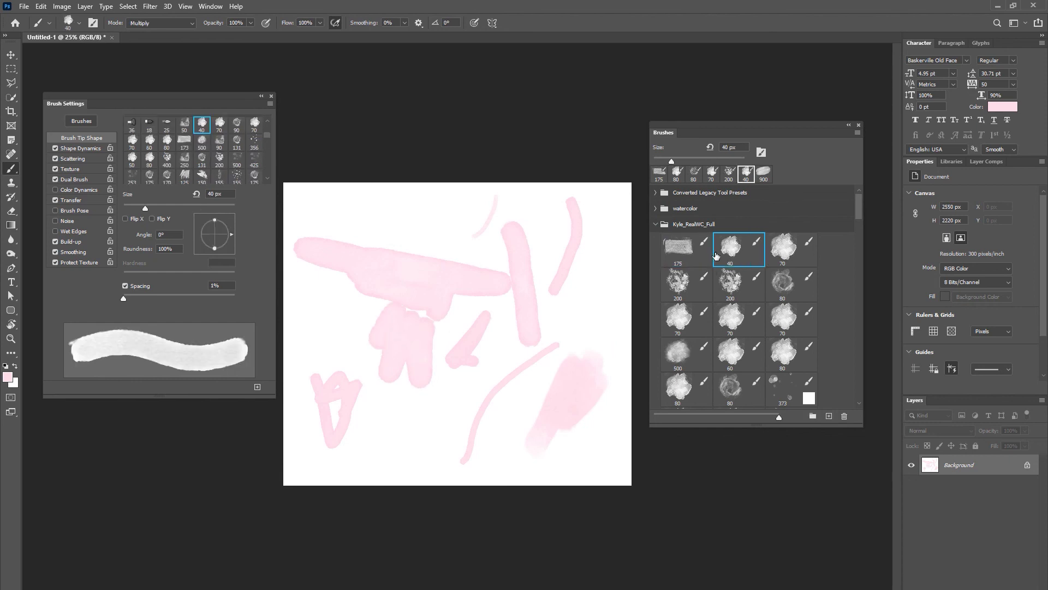
pyautogui.rightClick(735, 252)
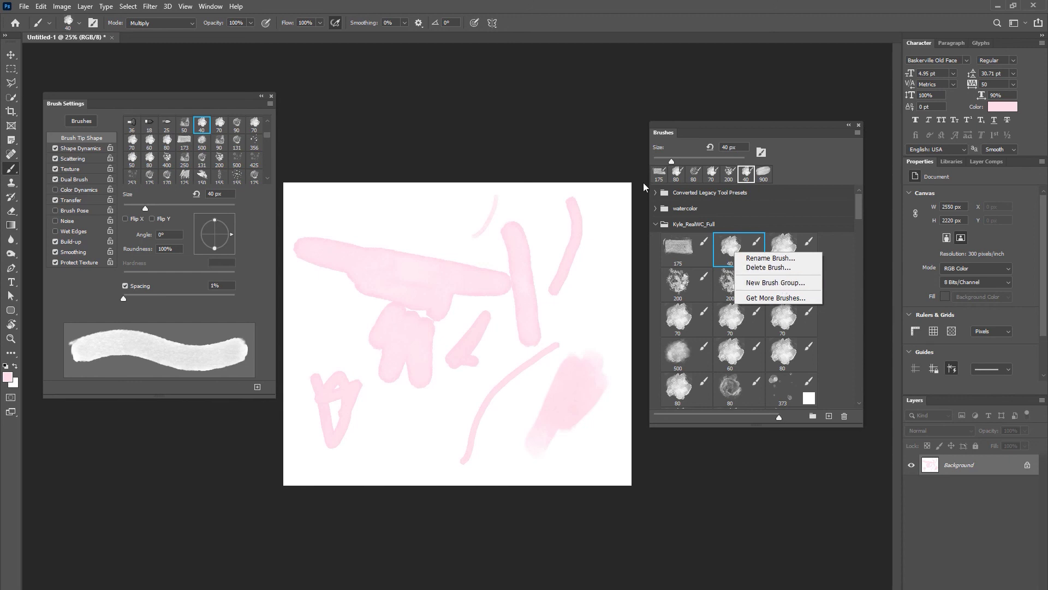
pyautogui.click(677, 213)
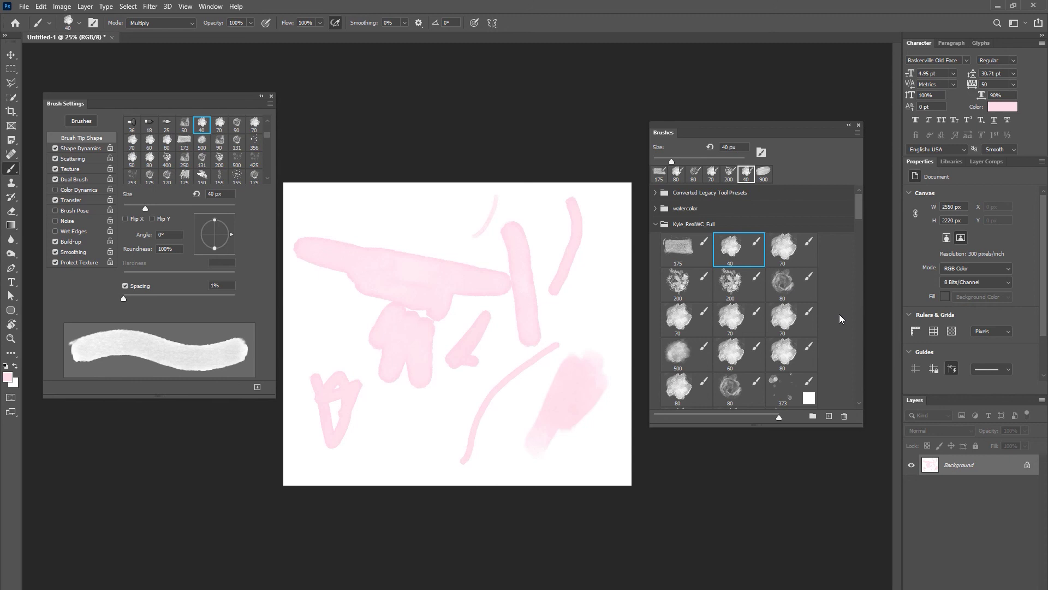
# Create a new brush group named 'the goths' from the 40 px brush's options.
pyautogui.rightClick(740, 250)
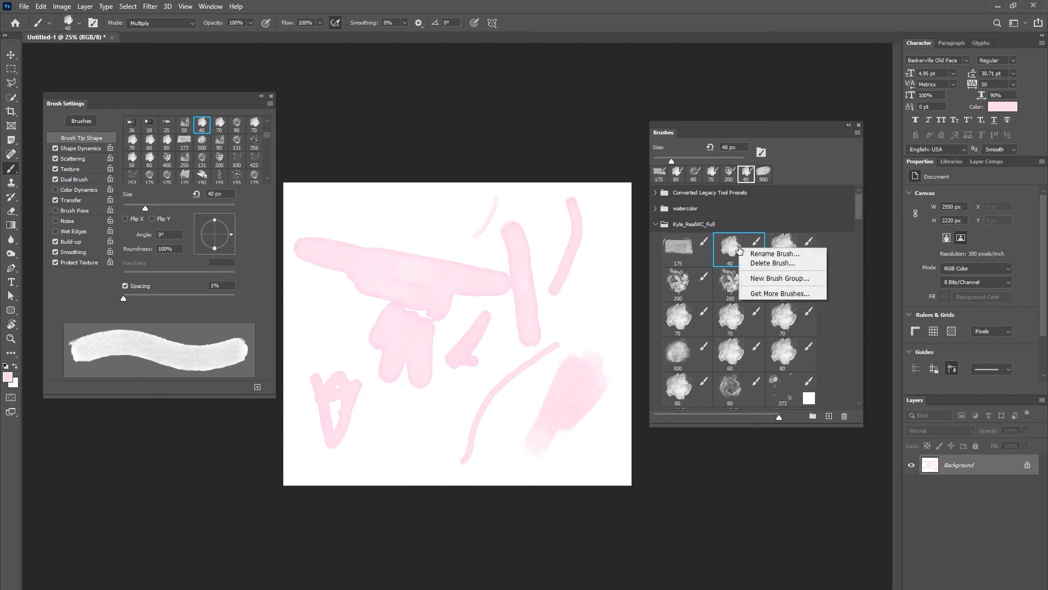
pyautogui.click(776, 279)
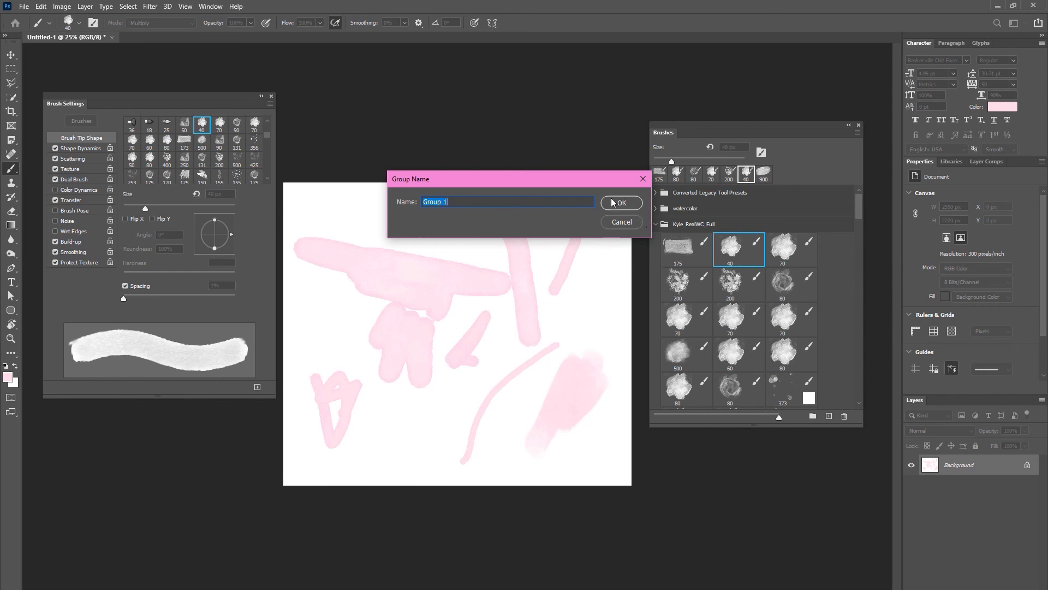
pyautogui.write('go')
pyautogui.press('BackSpace')
pyautogui.write('the goths')
pyautogui.click(619, 202)
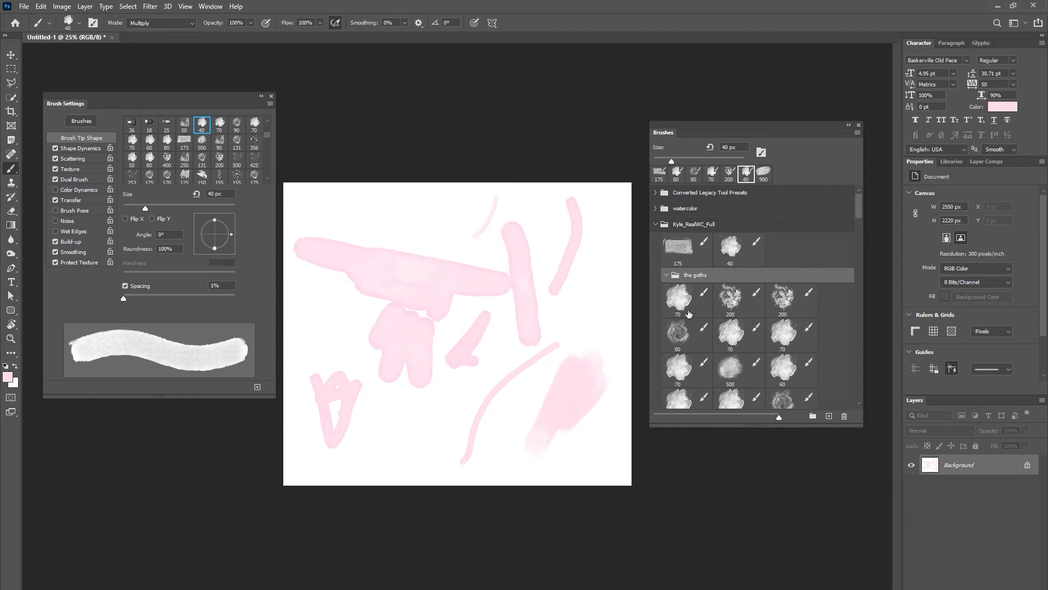
# Move the 200 and 70 brushes into 'the goths' group, putting the 70 brush first.
pyautogui.moveTo(732, 299); pyautogui.dragTo(704, 273)
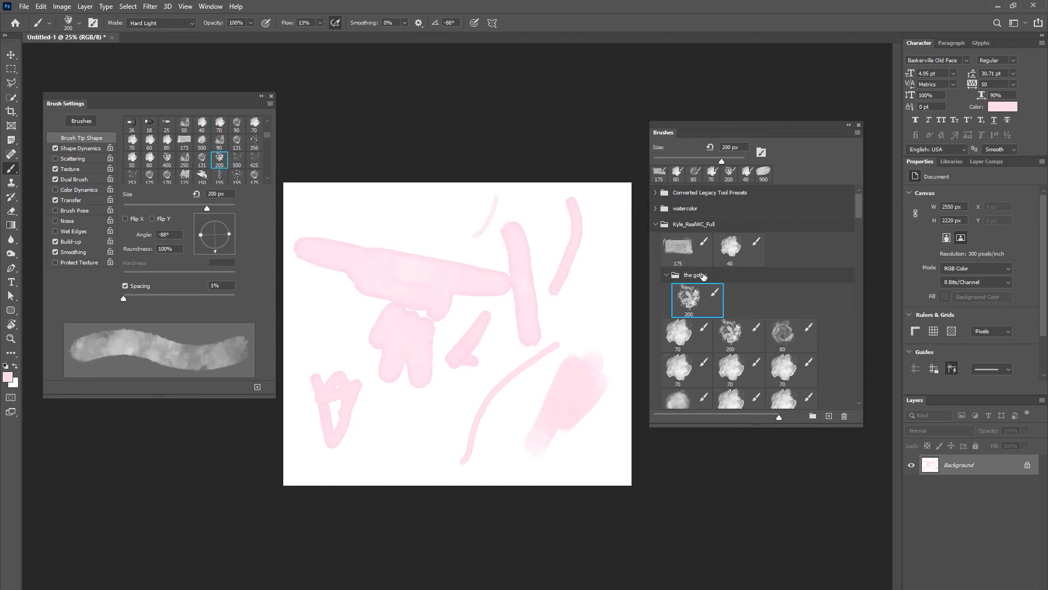
pyautogui.moveTo(679, 327)
pyautogui.mouseDown()
pyautogui.moveTo(693, 293)
pyautogui.moveTo(709, 290)
pyautogui.mouseUp()
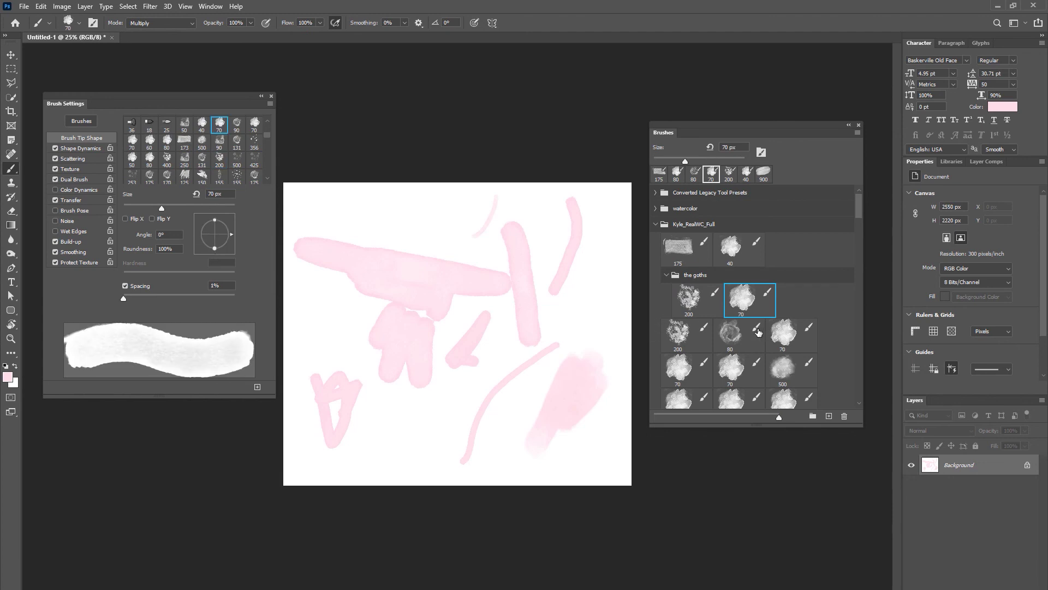
pyautogui.scroll(-2, 744, 298)
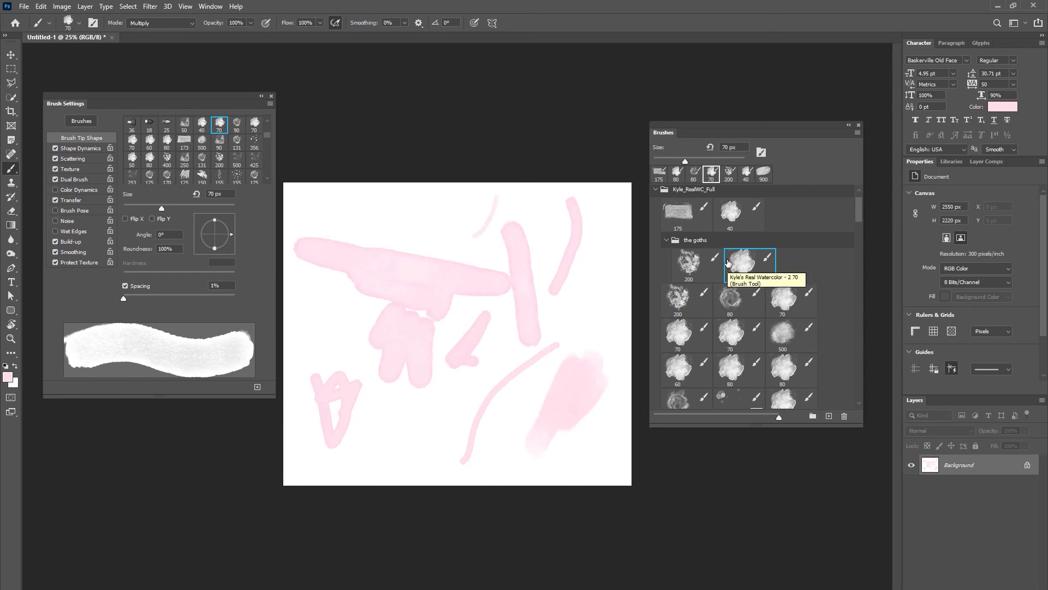
pyautogui.click(691, 262)
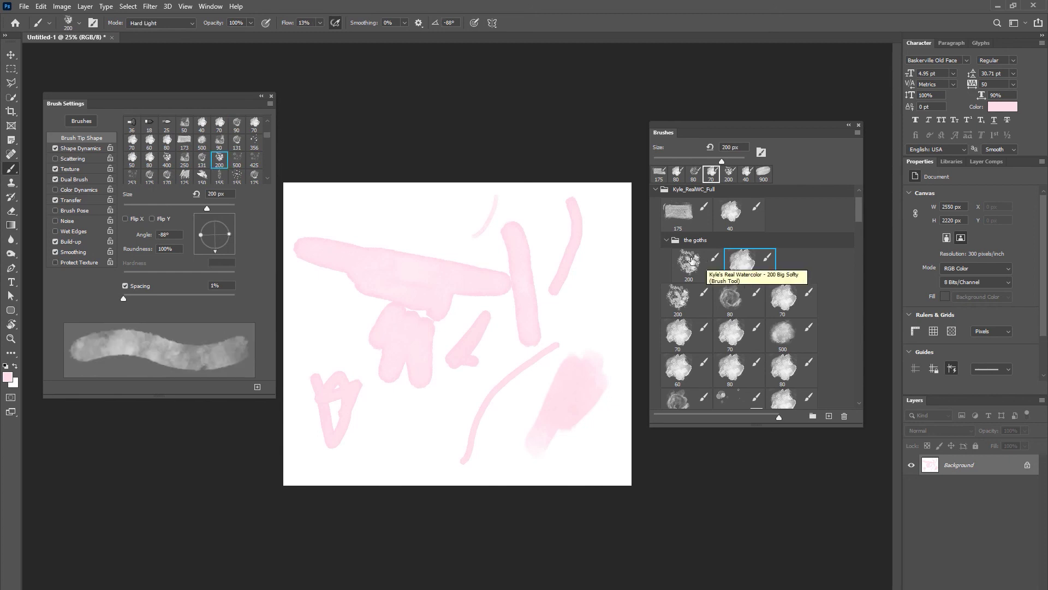
pyautogui.moveTo(743, 263)
pyautogui.mouseDown()
pyautogui.moveTo(699, 261)
pyautogui.moveTo(676, 298)
pyautogui.moveTo(688, 244)
pyautogui.mouseUp()
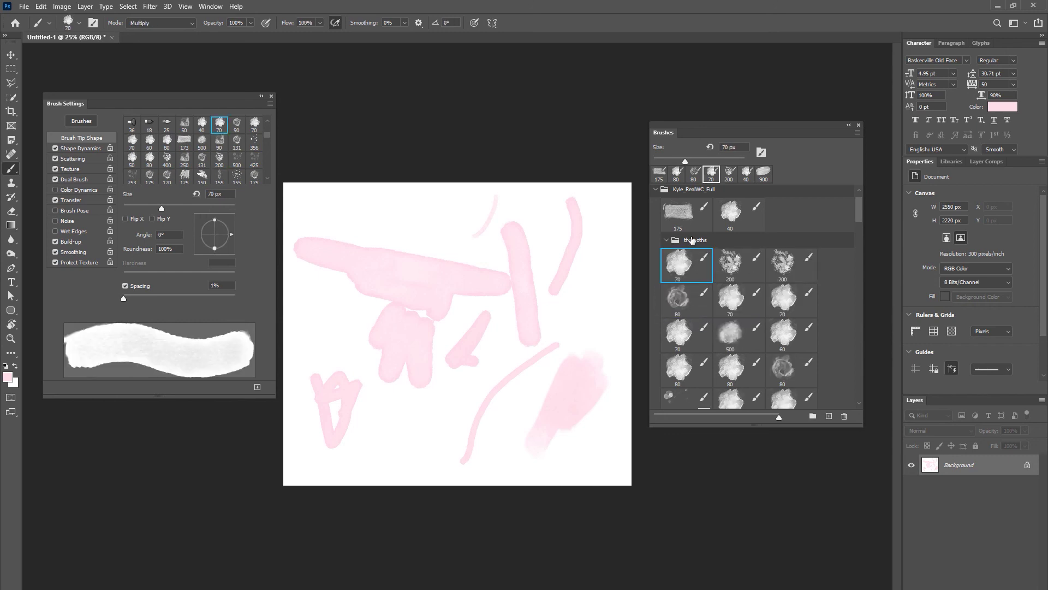
# Delete 'the goths' brush group.
pyautogui.rightClick(689, 240)
pyautogui.click(719, 256)
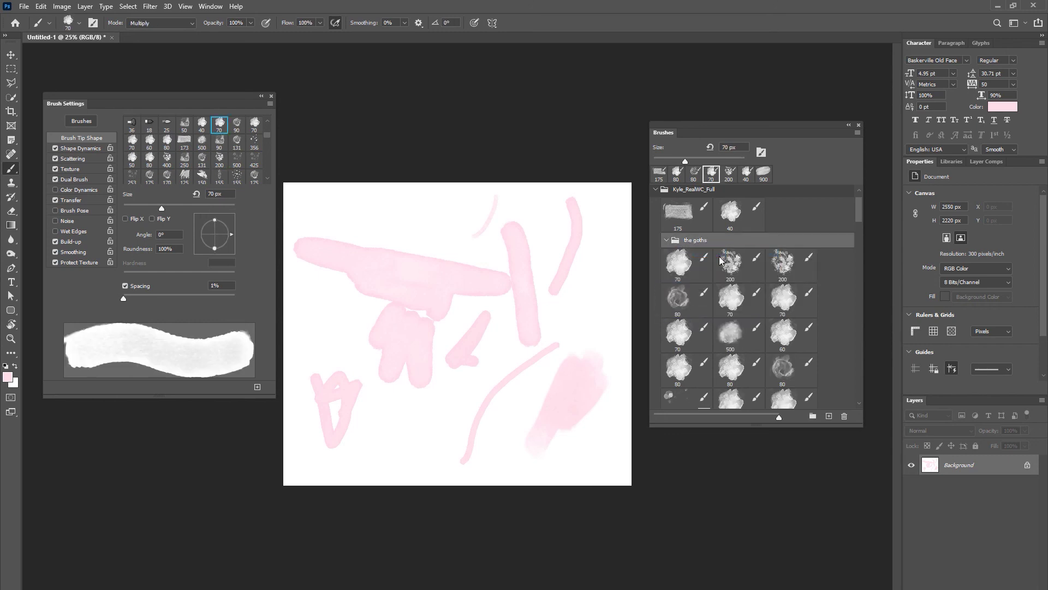
pyautogui.click(471, 237)
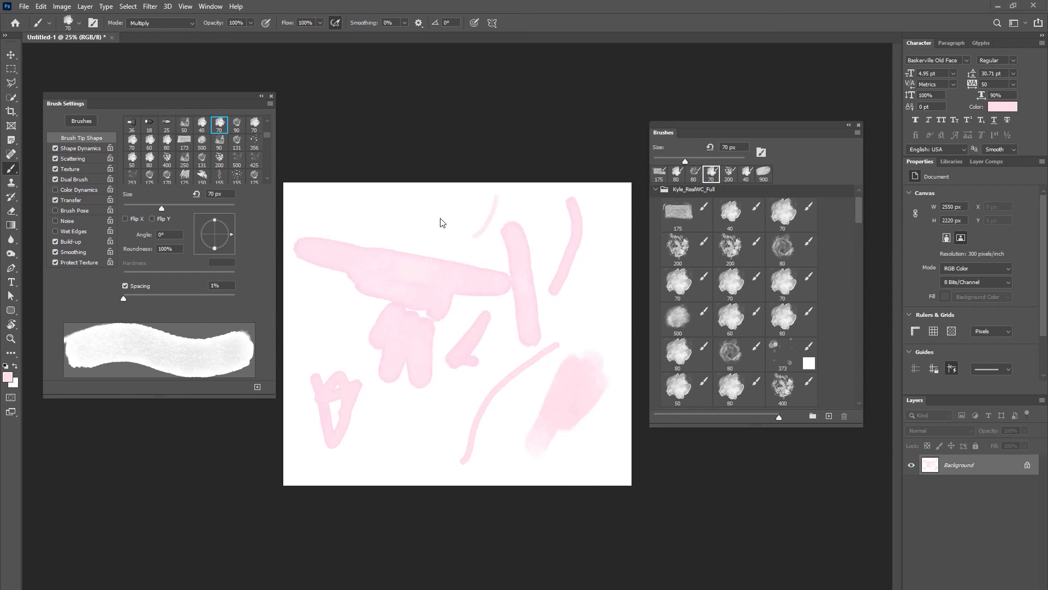
# Try the 80 px brush, return to the 175 px brush, and shrink the brush thumbnails slightly.
pyautogui.click(677, 212)
pyautogui.rightClick(683, 211)
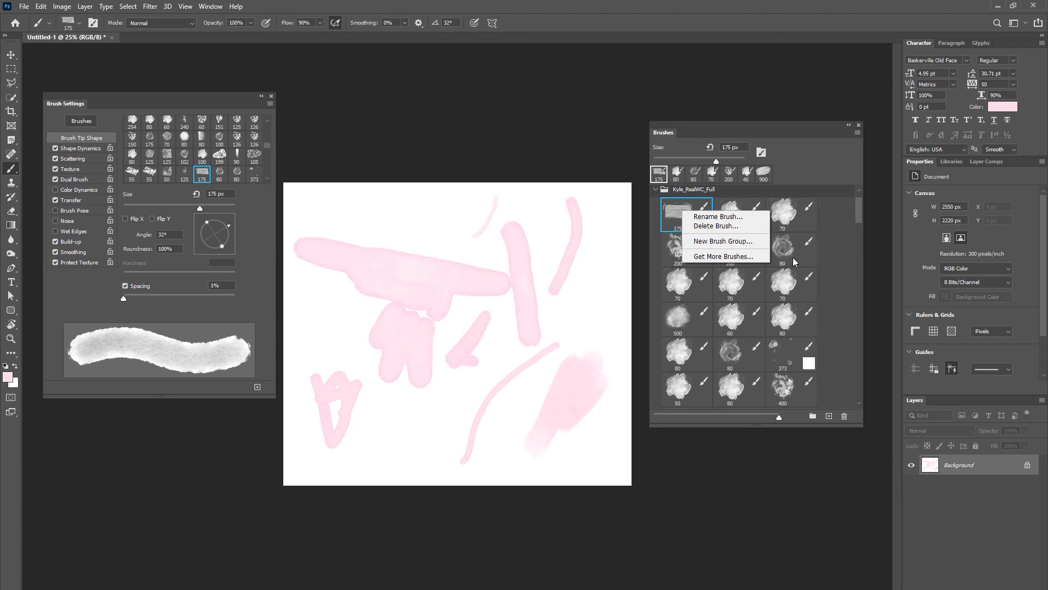
pyautogui.click(773, 277)
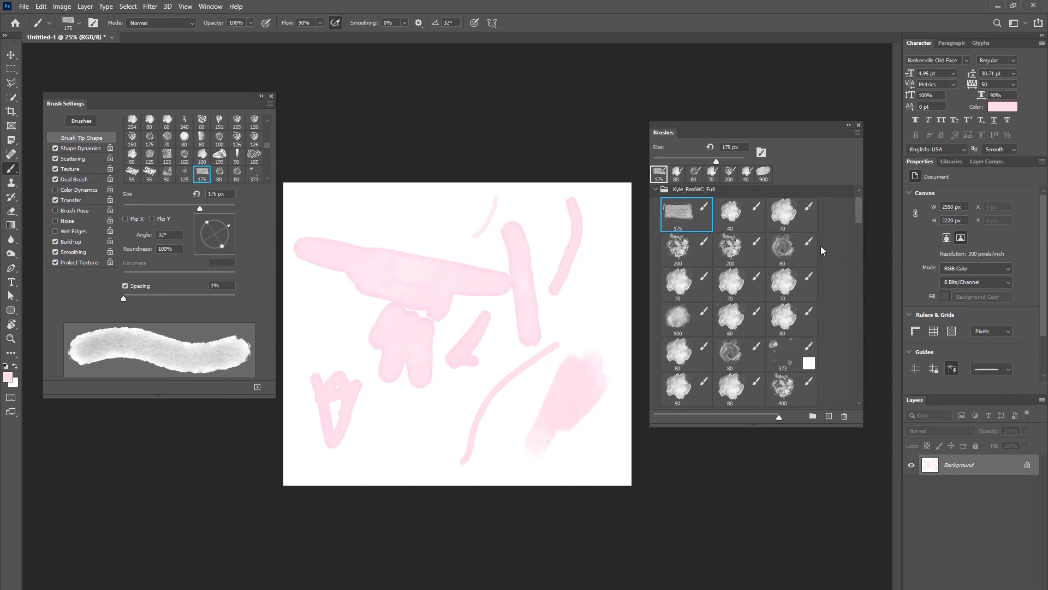
pyautogui.click(781, 247)
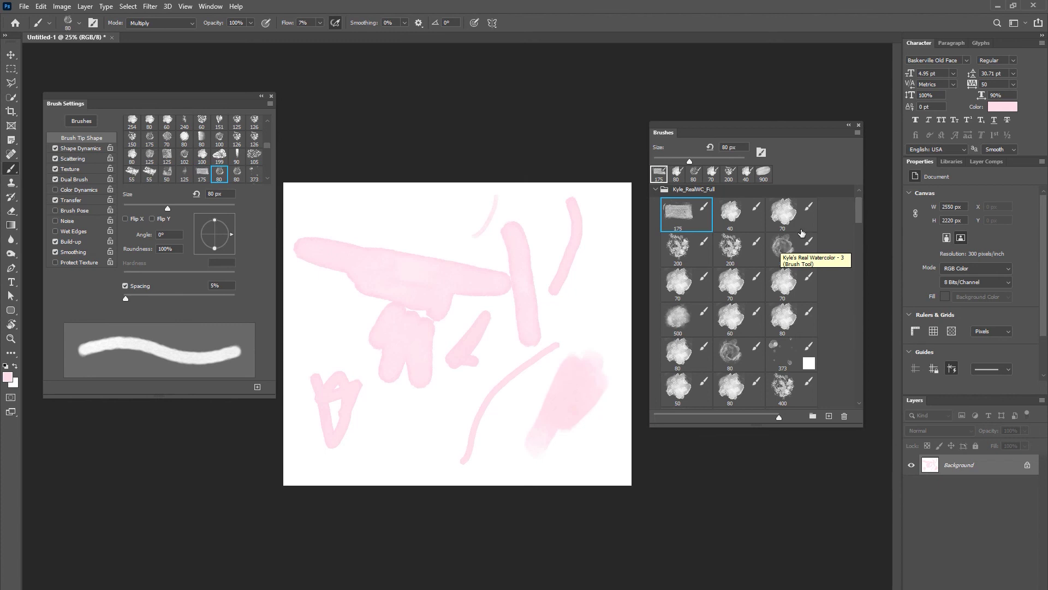
pyautogui.hotkey('shift', ',')
pyautogui.moveTo(780, 417); pyautogui.dragTo(778, 418)
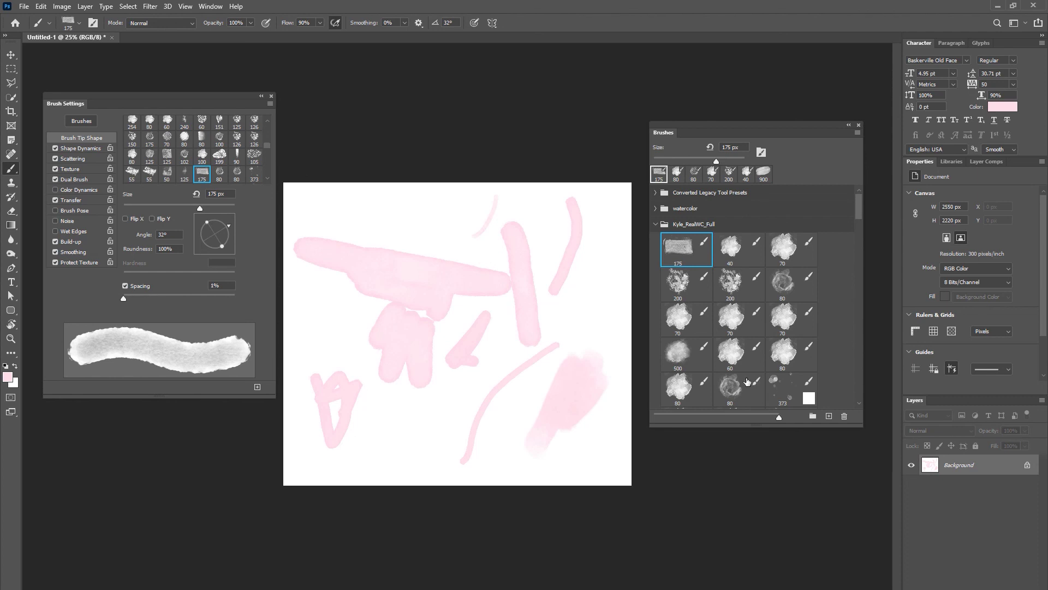
# Paint a pink stroke right of the tall vertical stroke with the 500 px brush, then try 40 and 175 px.
pyautogui.click(696, 355)
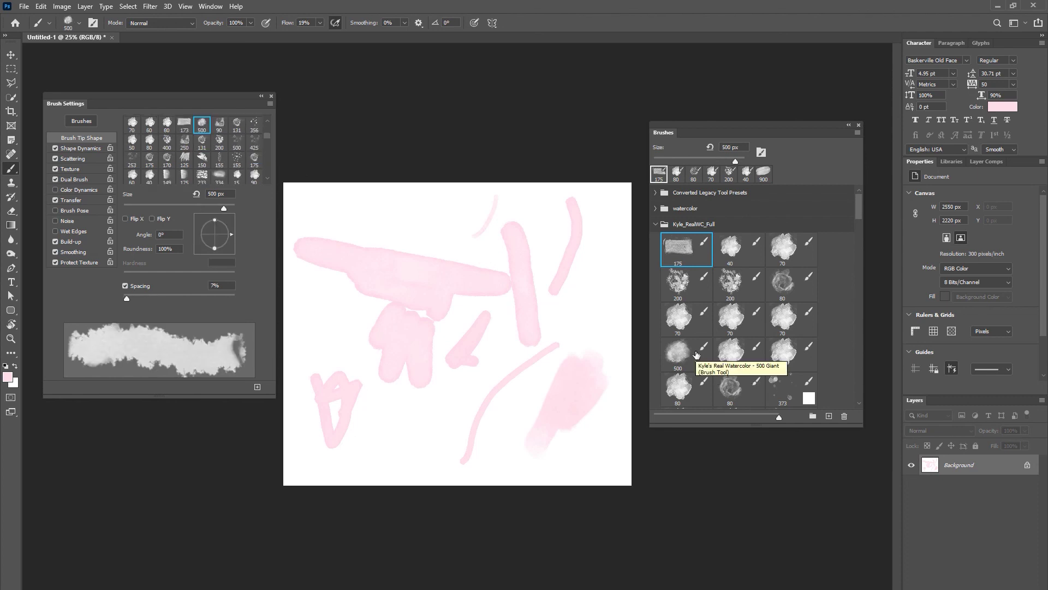
pyautogui.moveTo(581, 291)
pyautogui.mouseDown()
pyautogui.moveTo(559, 301)
pyautogui.moveTo(583, 313)
pyautogui.mouseUp()
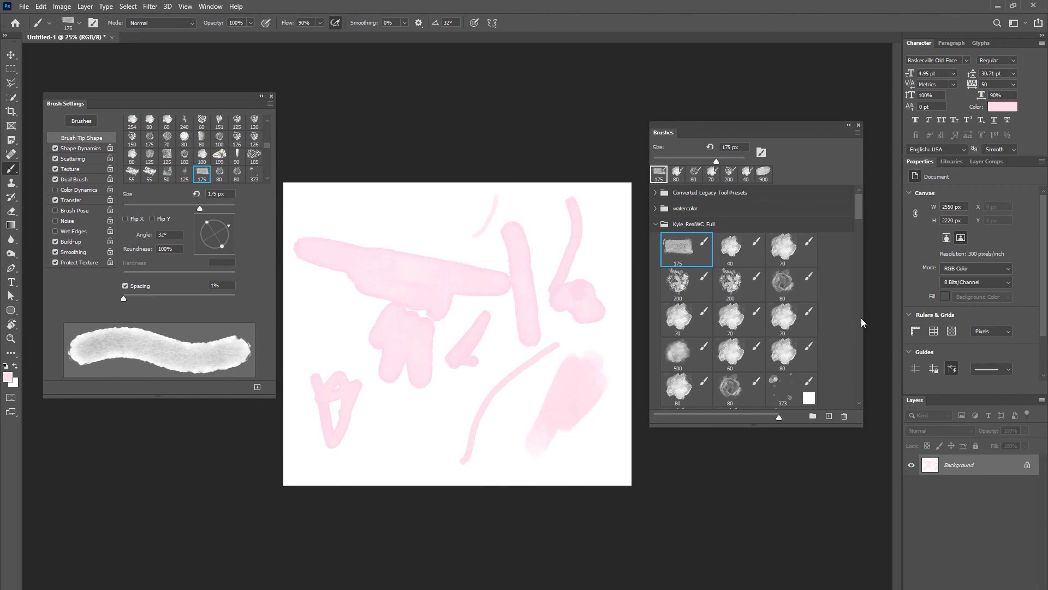
pyautogui.click(716, 253)
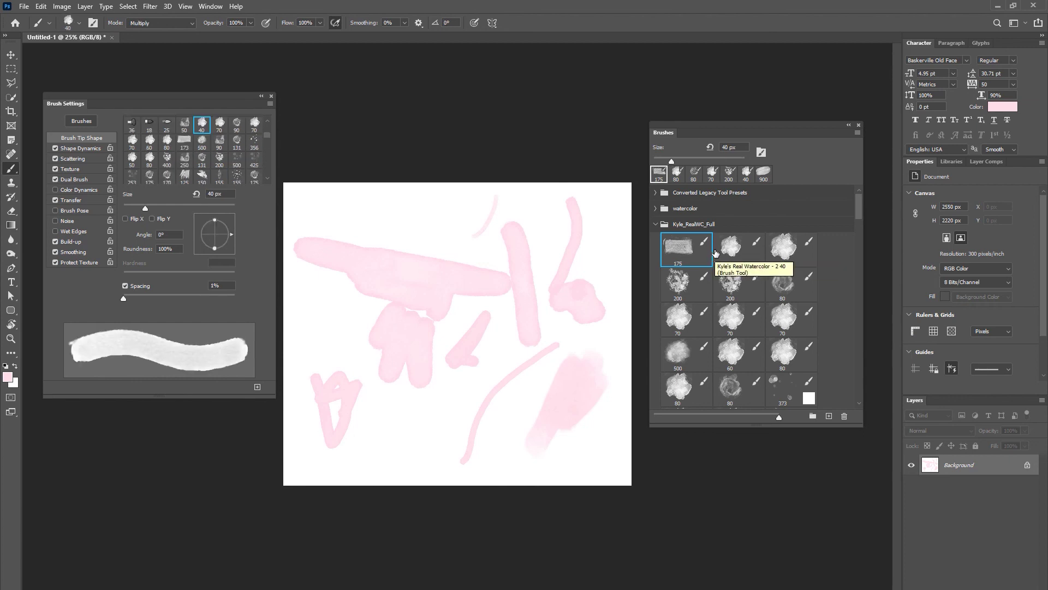
pyautogui.click(704, 261)
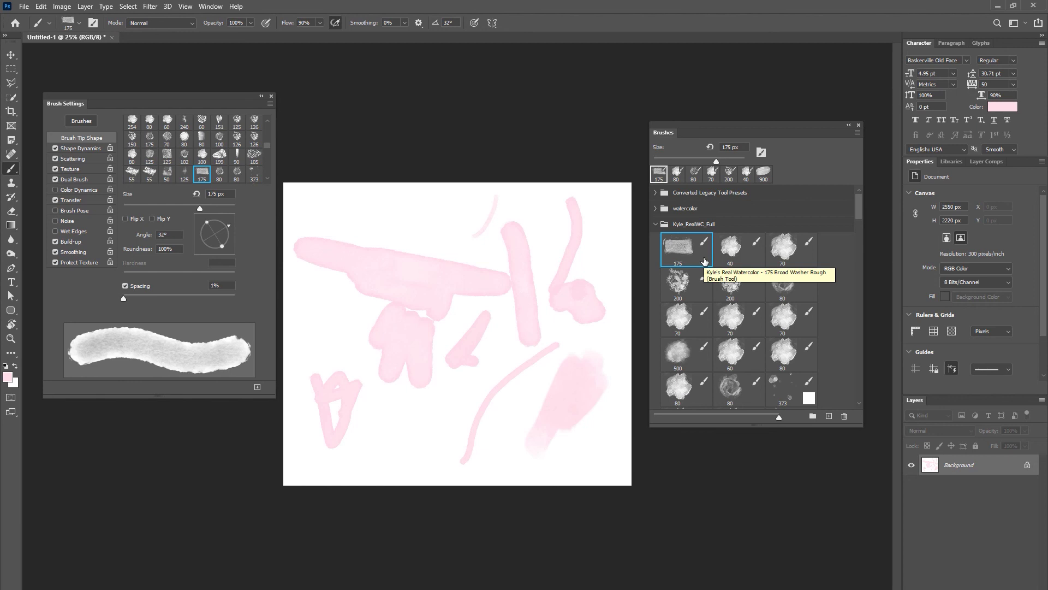
# Compare the 200 Big Softy and 70 px brushes, settling on 200 Big Softy.
pyautogui.click(730, 313)
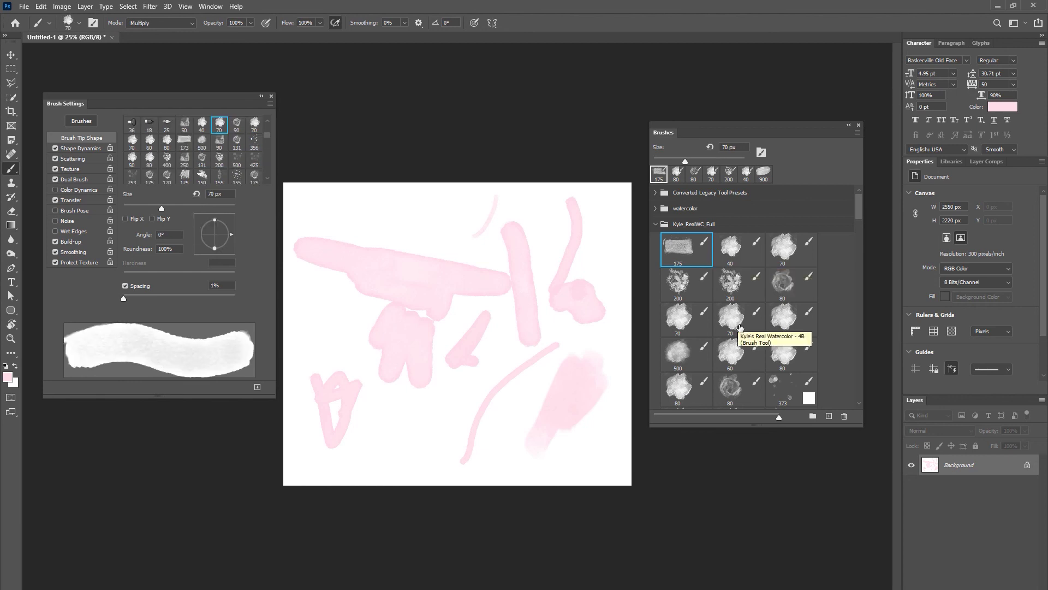
pyautogui.click(736, 291)
pyautogui.click(734, 293)
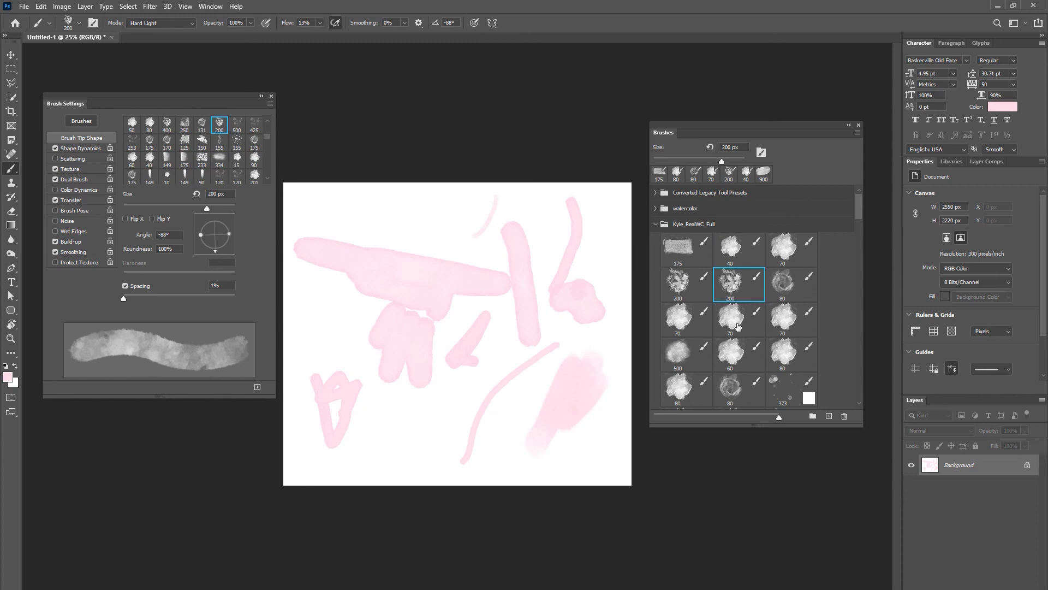
pyautogui.click(677, 311)
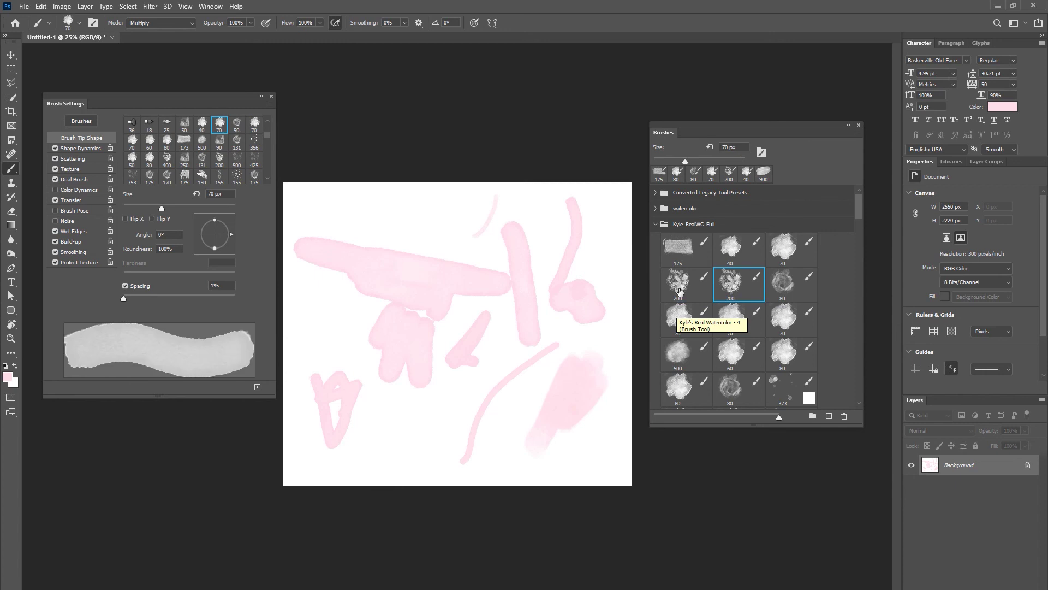
pyautogui.click(679, 288)
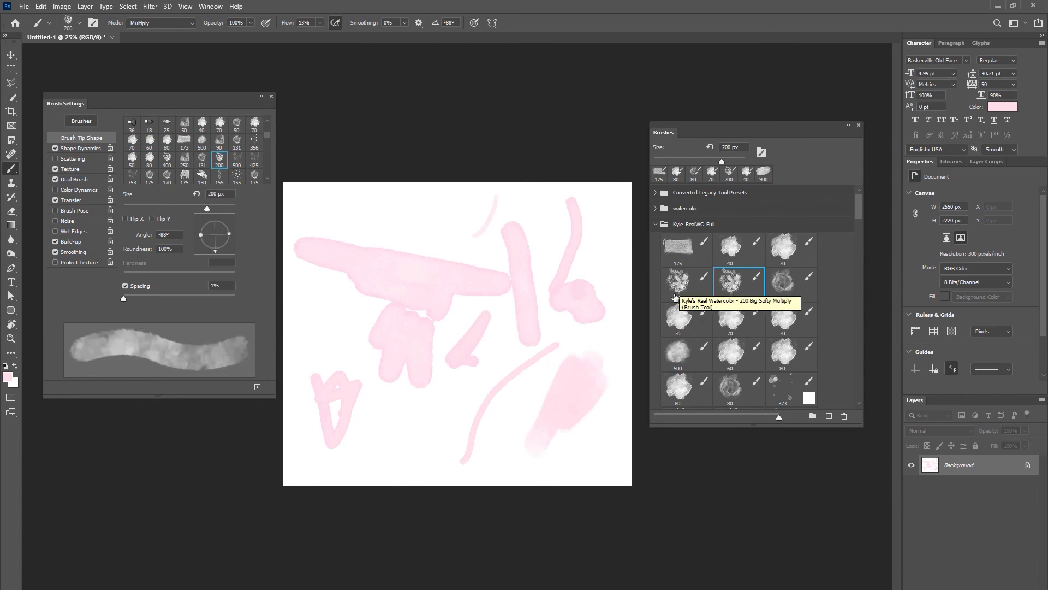
pyautogui.click(807, 332)
pyautogui.click(661, 290)
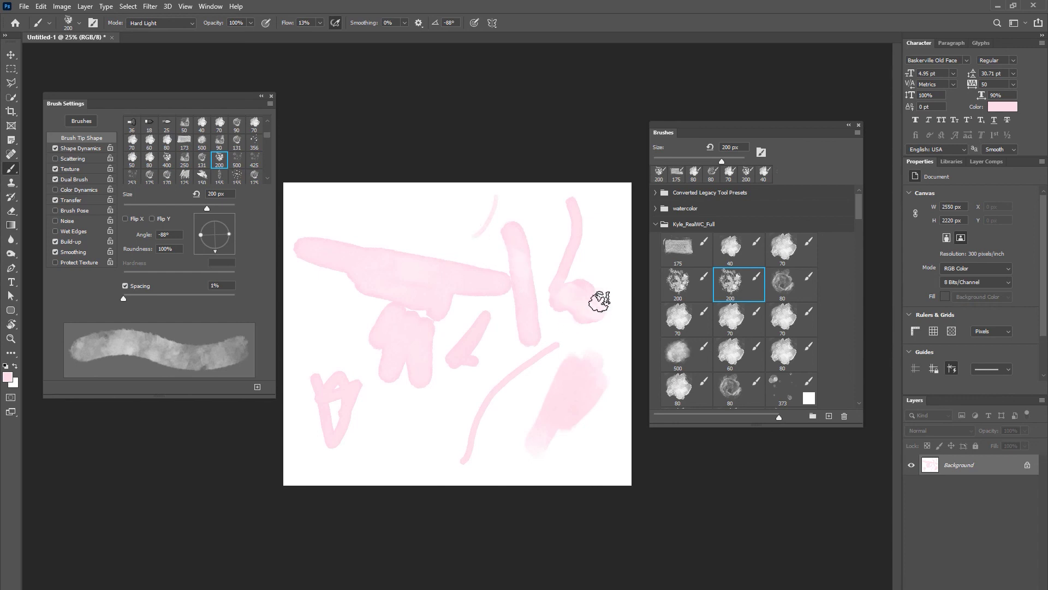
pyautogui.click(730, 279)
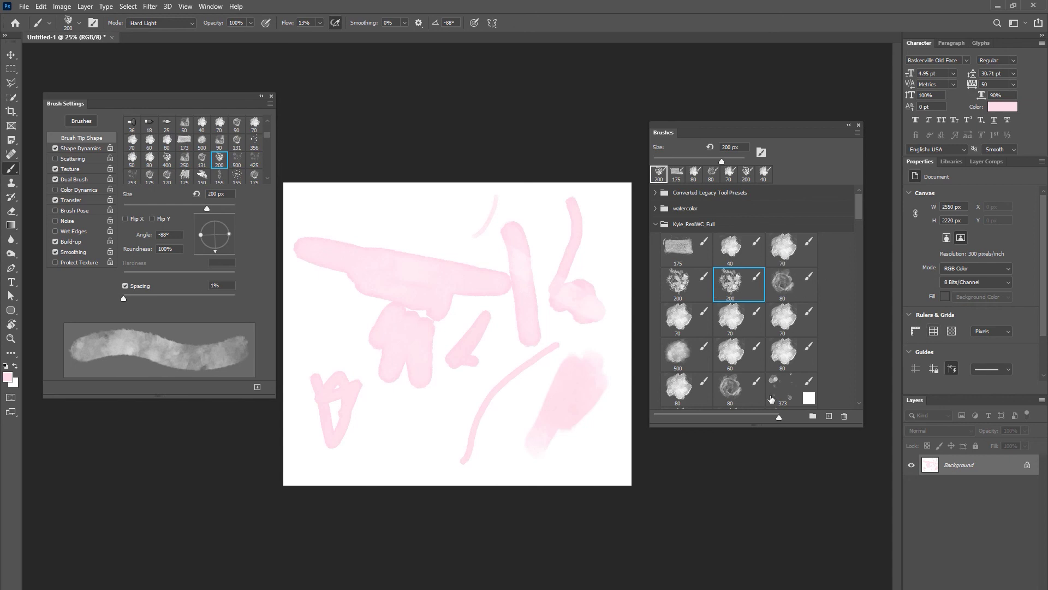
# Paint a pink zigzag right of centre with the 40 px brush, then enlarge it to 600 px.
pyautogui.click(740, 251)
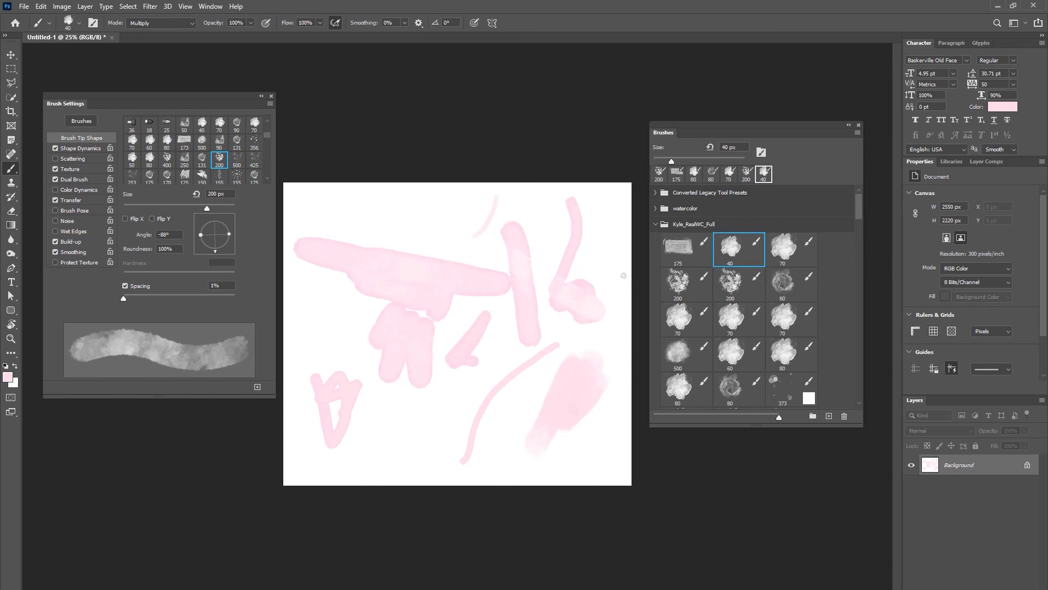
pyautogui.moveTo(579, 230)
pyautogui.mouseDown()
pyautogui.moveTo(592, 239)
pyautogui.moveTo(612, 220)
pyautogui.mouseUp()
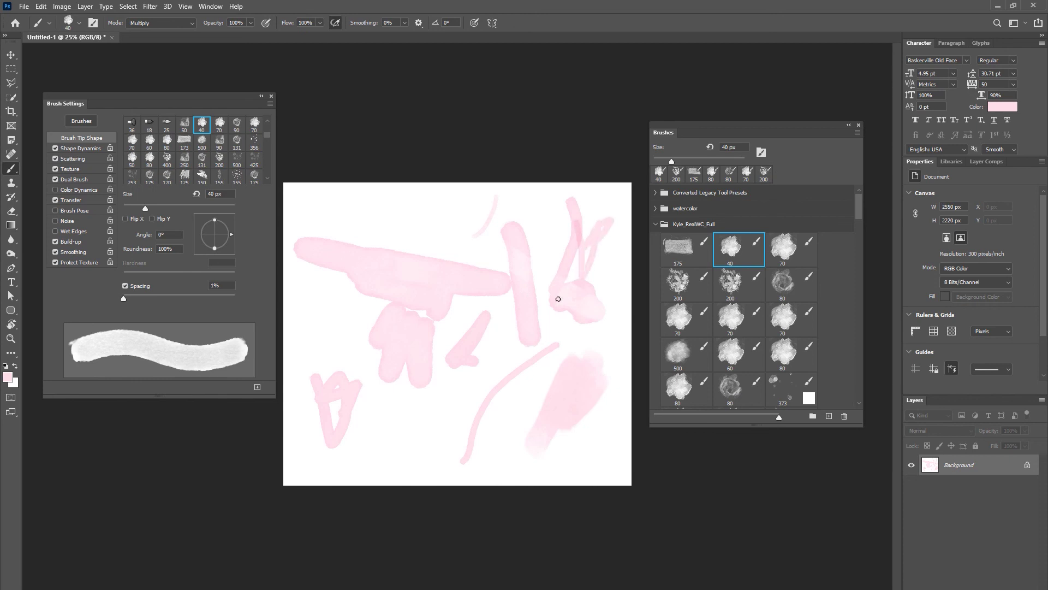
pyautogui.press(']')
pyautogui.press(']')
pyautogui.press(']')
pyautogui.press(']')
pyautogui.press(']')
pyautogui.press(']')
pyautogui.press(']')
pyautogui.press(']')
pyautogui.press(']')
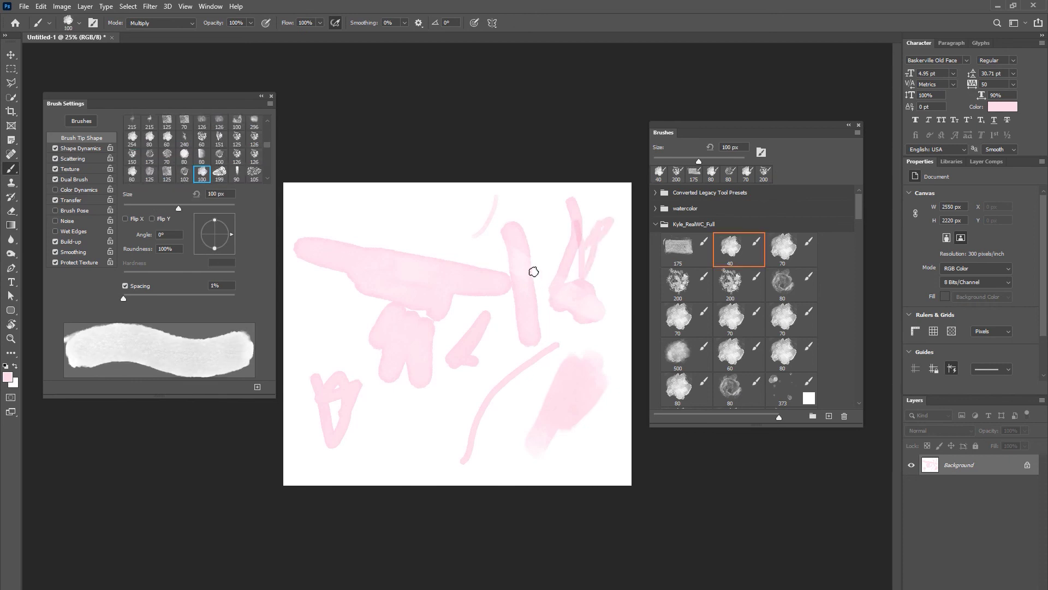
pyautogui.press(']')
pyautogui.press(']')
pyautogui.press(']')
pyautogui.press(']')
pyautogui.press(']')
pyautogui.press(']')
# Lay a large pink wash across the upper middle of the canvas, then select the 200 px brush.
pyautogui.click(539, 262)
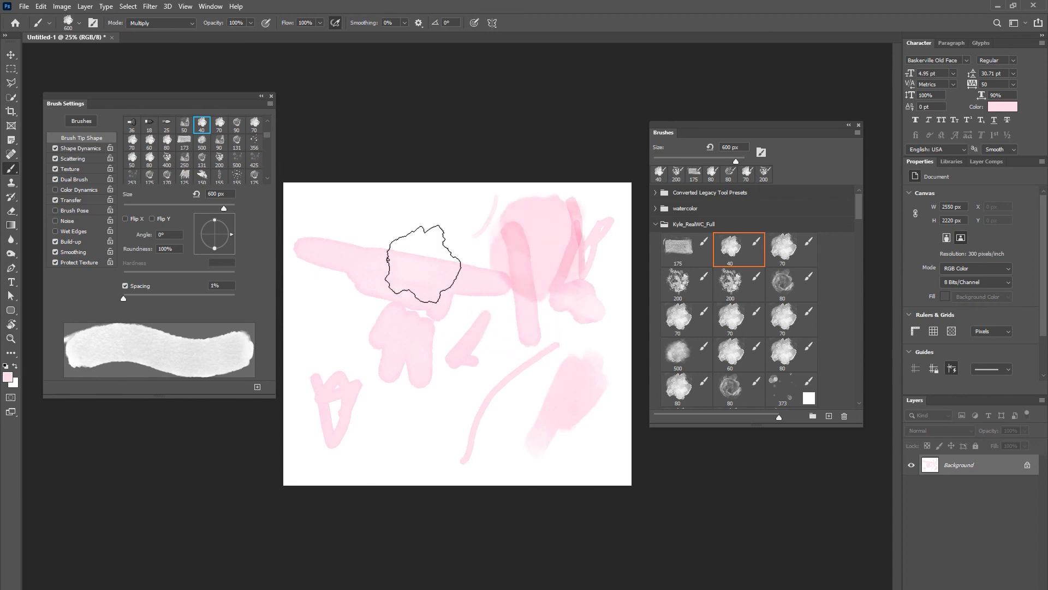
pyautogui.moveTo(383, 249)
pyautogui.mouseDown()
pyautogui.moveTo(424, 285)
pyautogui.moveTo(337, 240)
pyautogui.mouseUp()
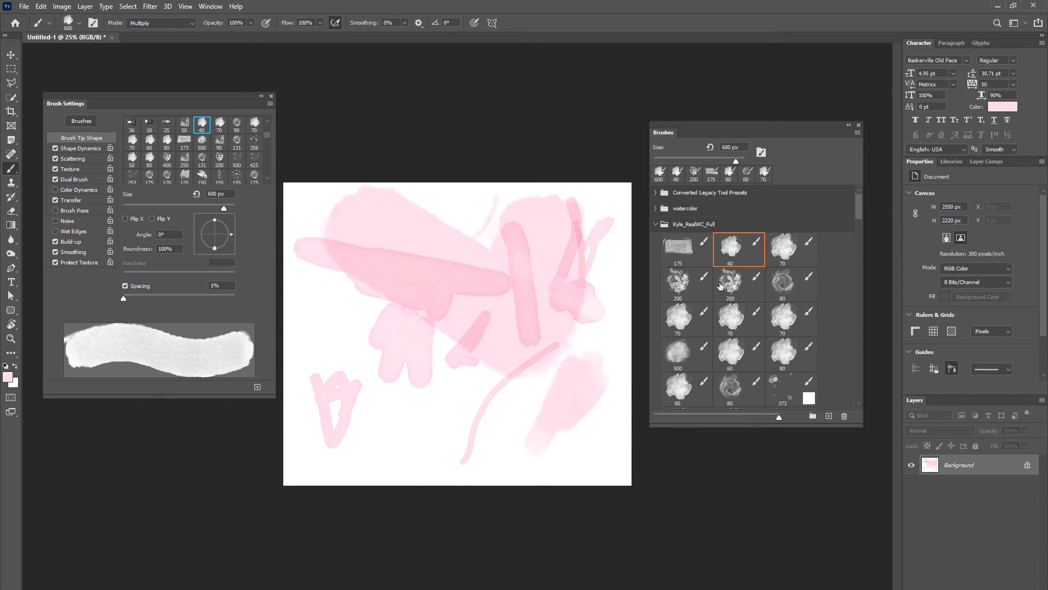
pyautogui.click(677, 250)
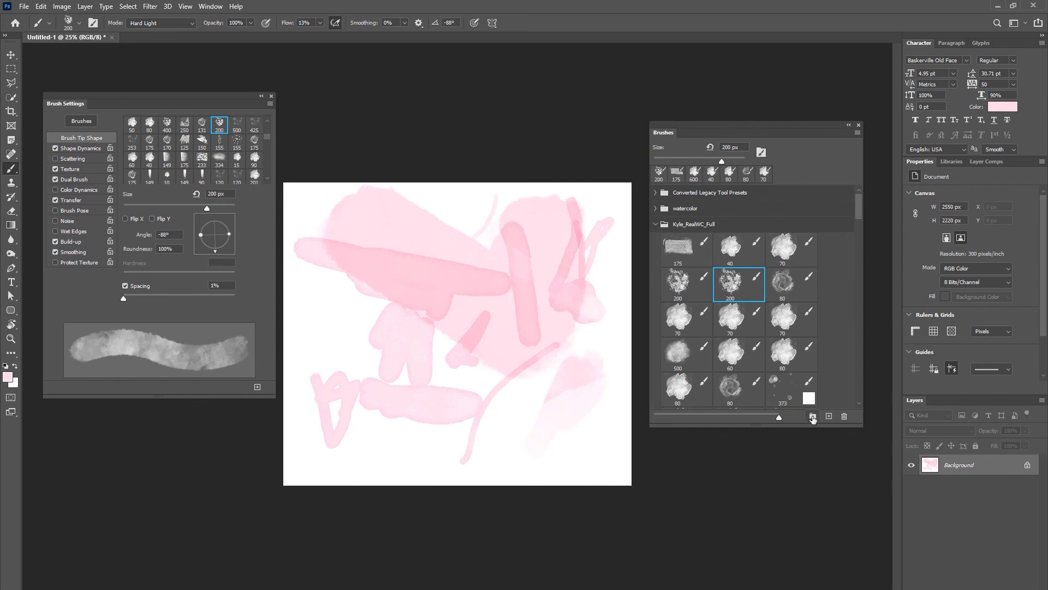
pyautogui.click(812, 417)
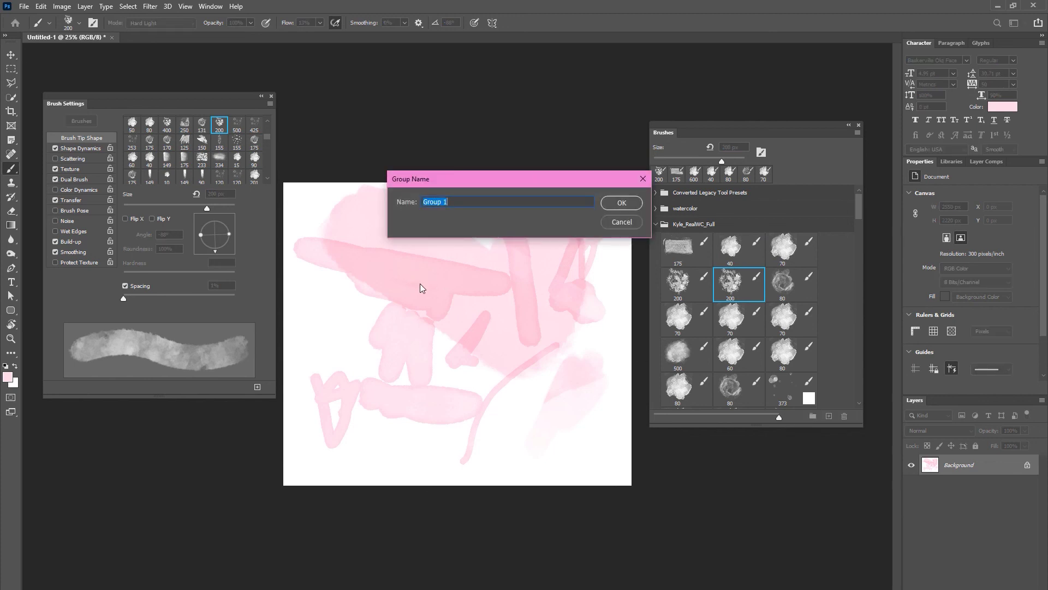
pyautogui.click(633, 223)
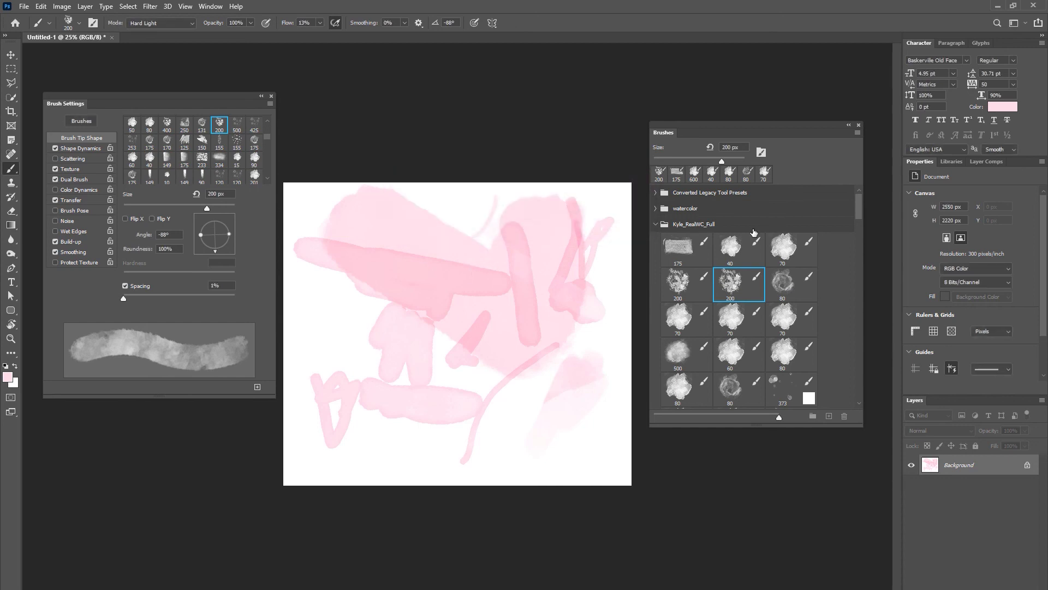
pyautogui.rightClick(737, 284)
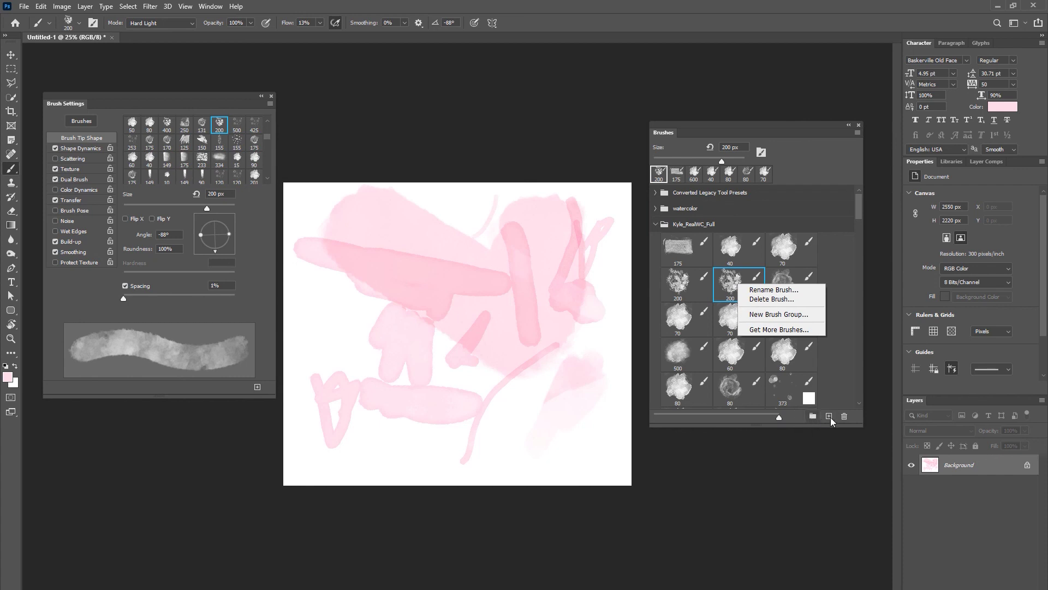
pyautogui.click(838, 382)
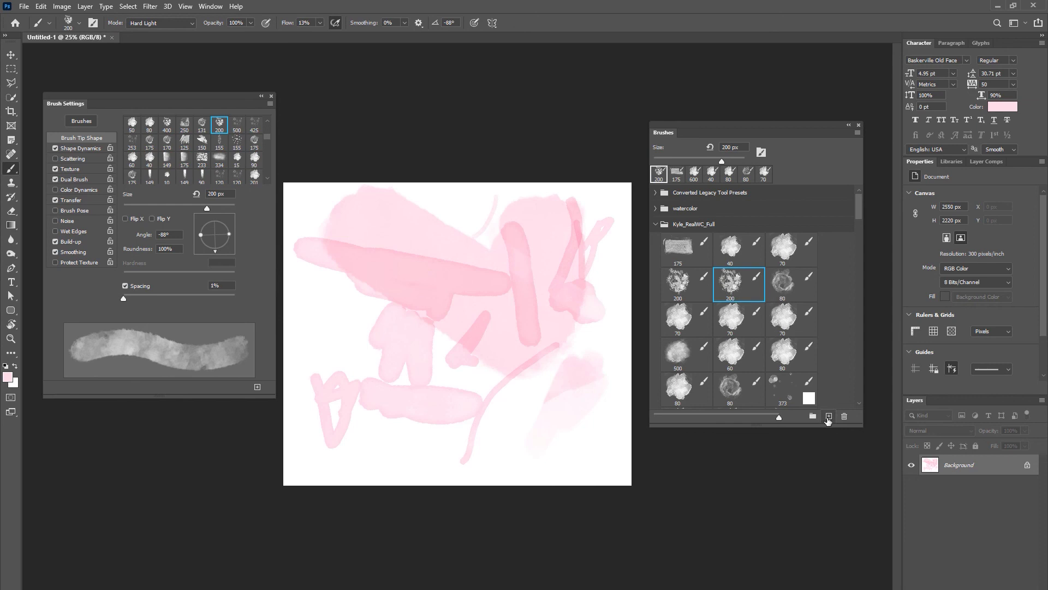
# Save the current 200 px brush as a new preset with the default name and options.
pyautogui.click(829, 417)
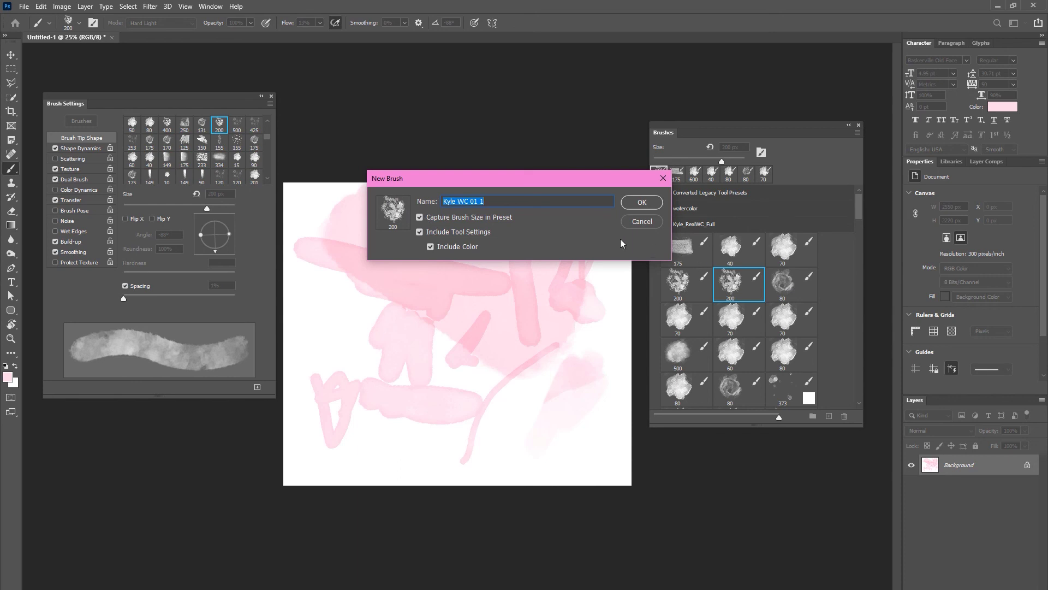
pyautogui.click(642, 203)
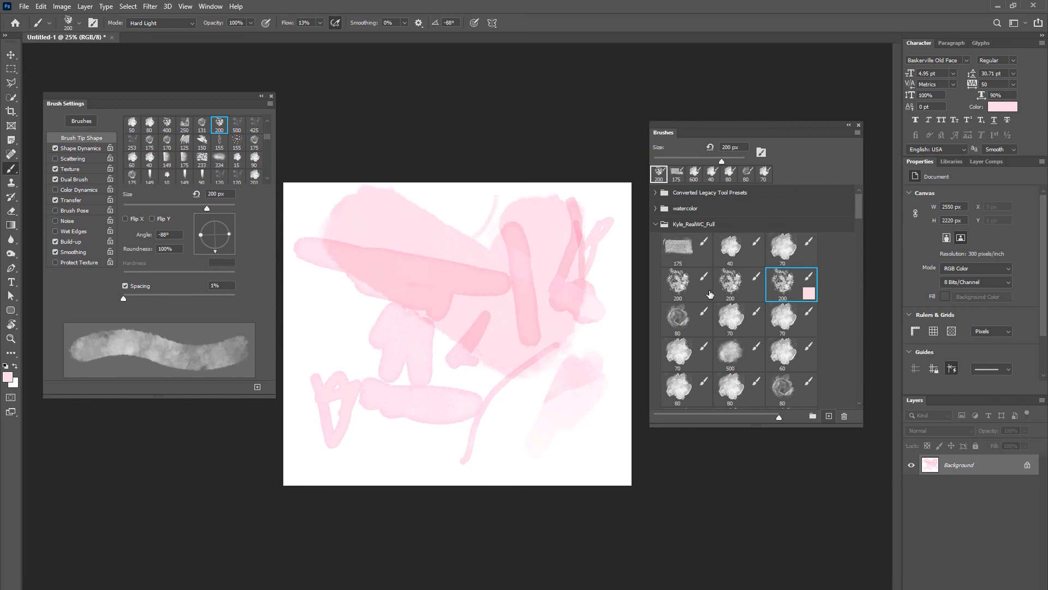
pyautogui.rightClick(784, 288)
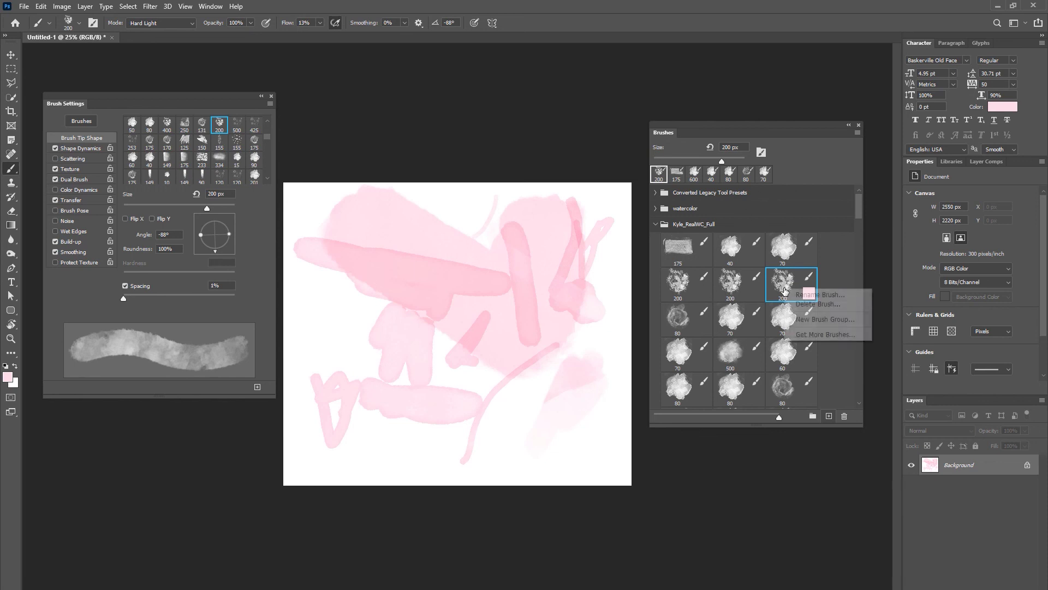
# Delete the newly saved brush preset after one cancelled attempt, then dismiss the other 200 brush's options.
pyautogui.click(811, 304)
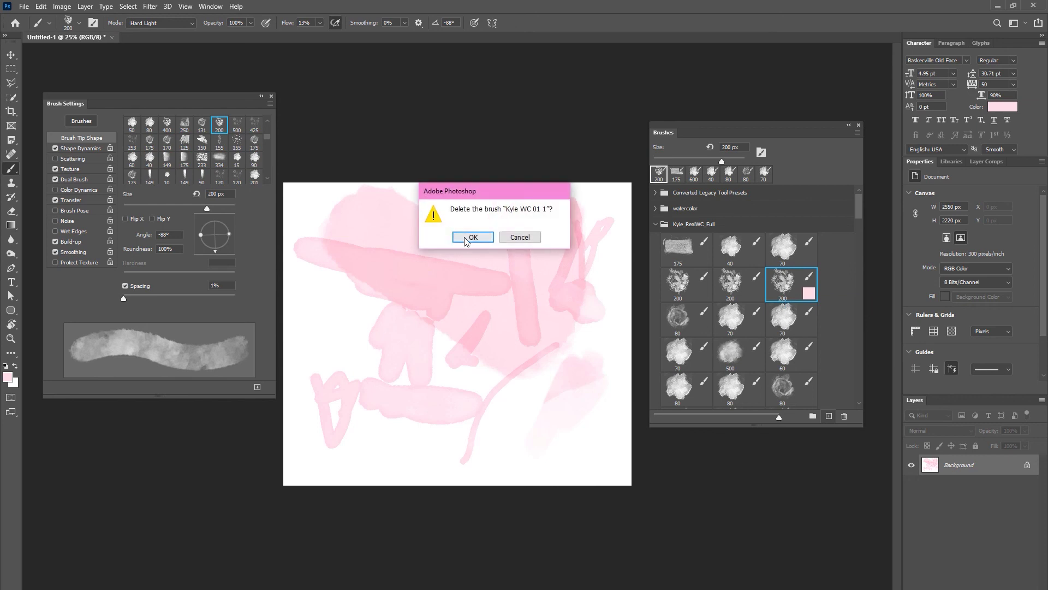
pyautogui.click(527, 240)
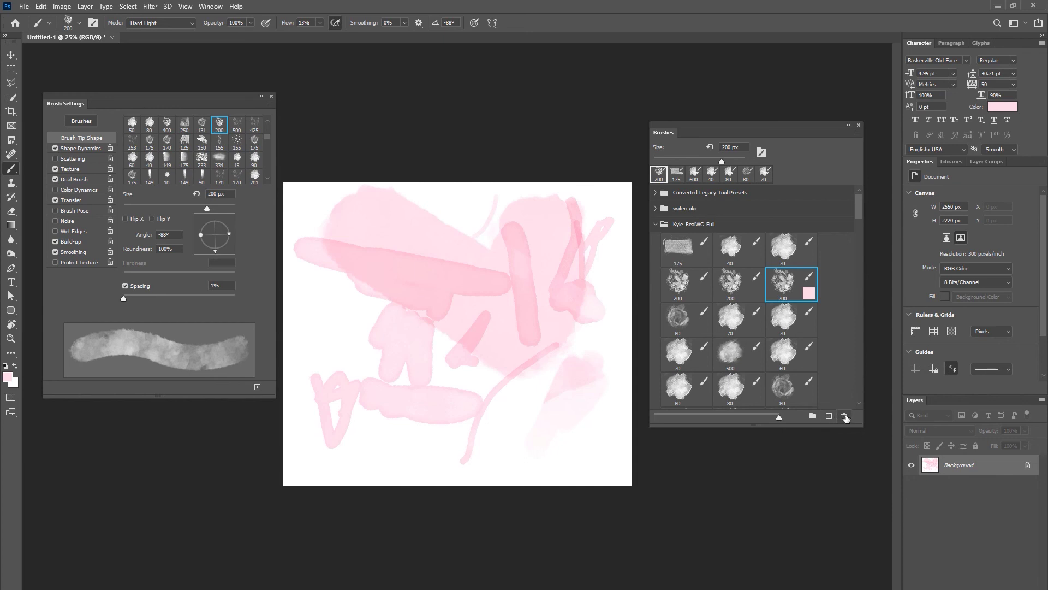
pyautogui.rightClick(799, 284)
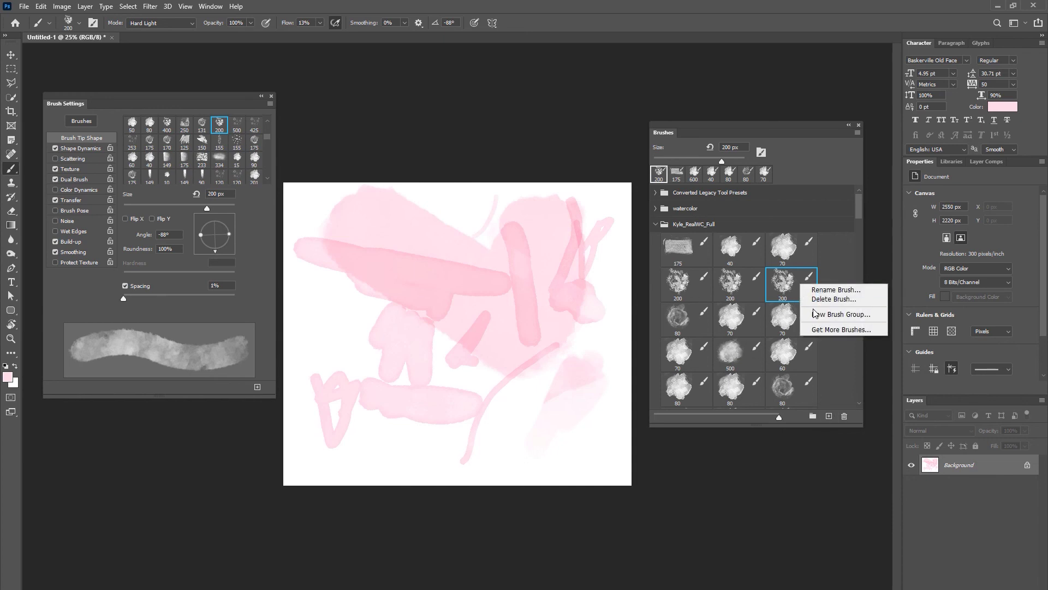
pyautogui.click(819, 299)
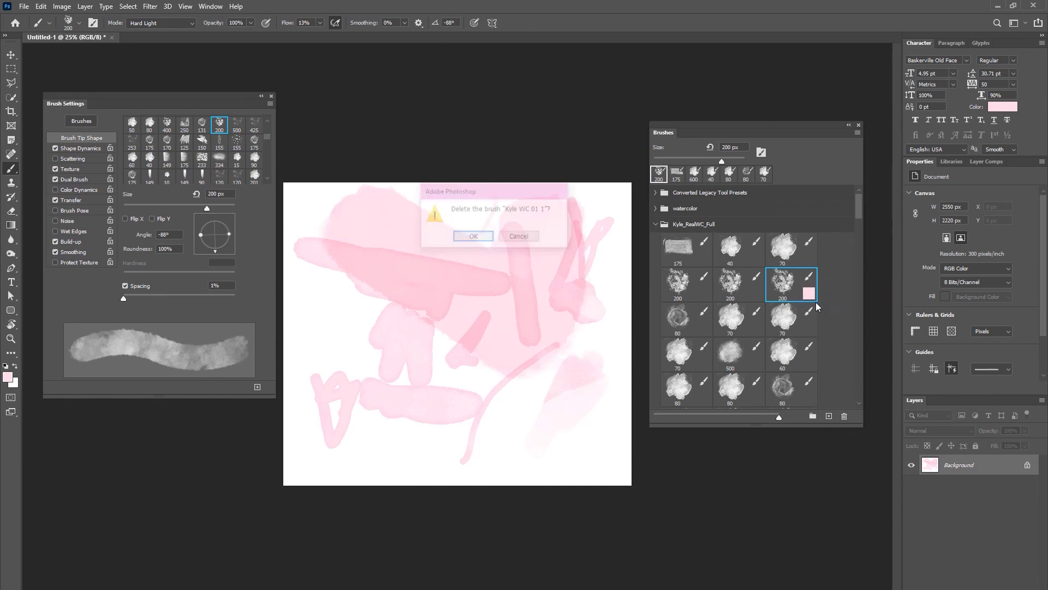
pyautogui.click(457, 235)
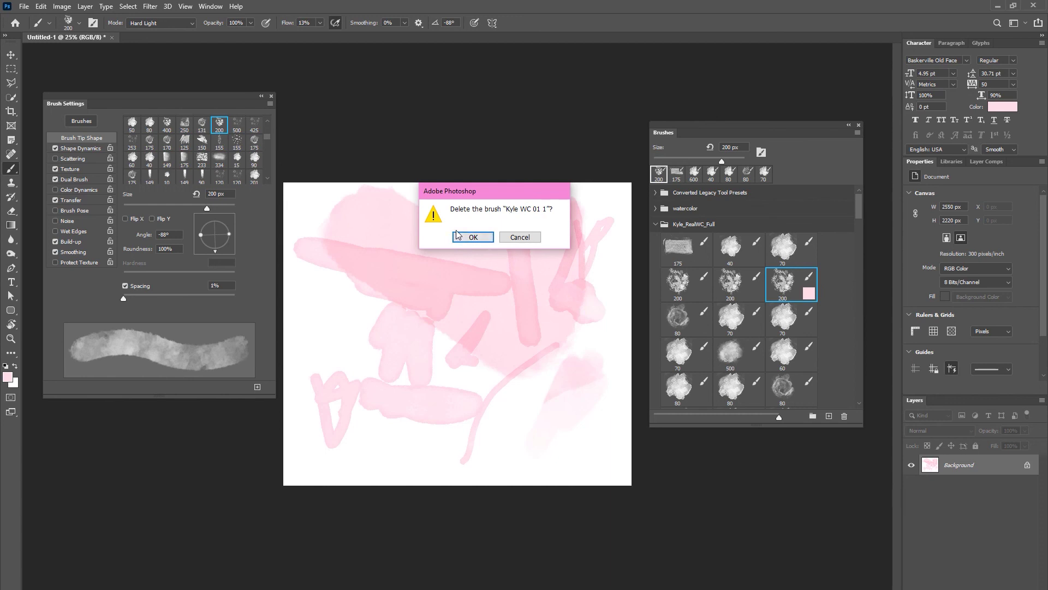
pyautogui.click(459, 237)
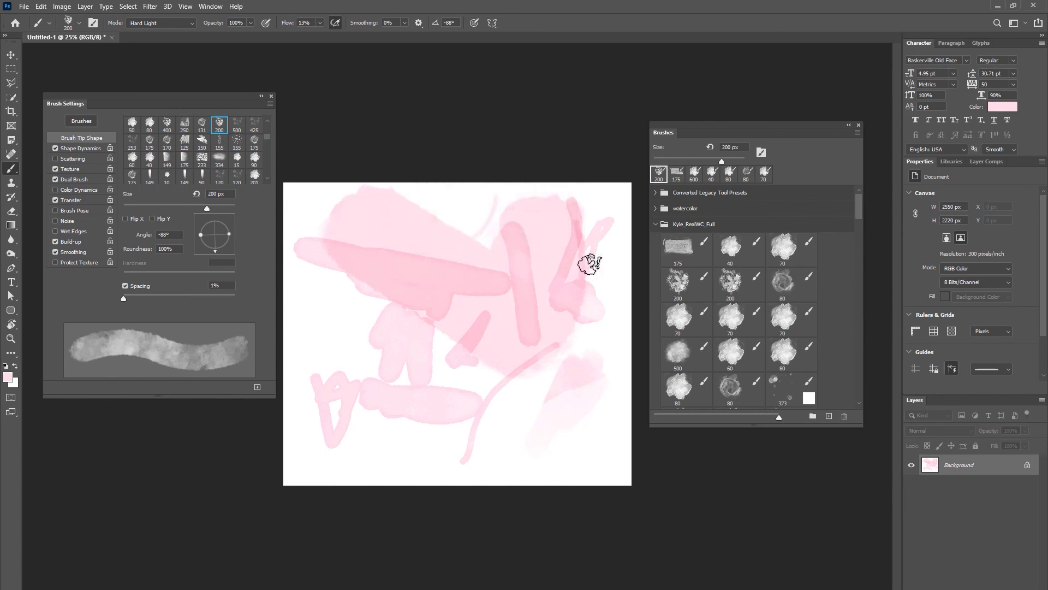
pyautogui.rightClick(730, 285)
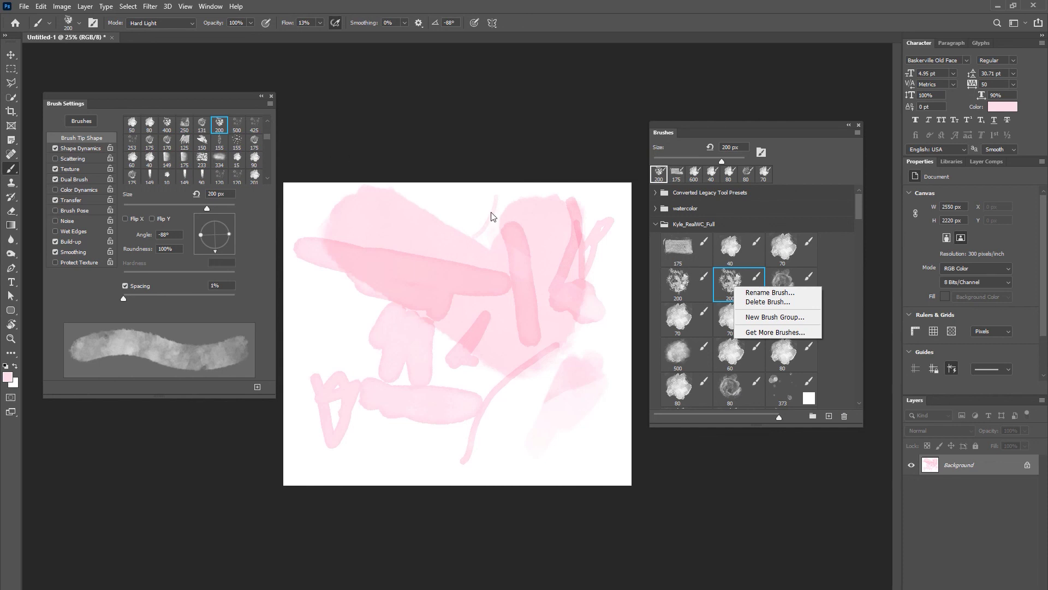
pyautogui.click(695, 293)
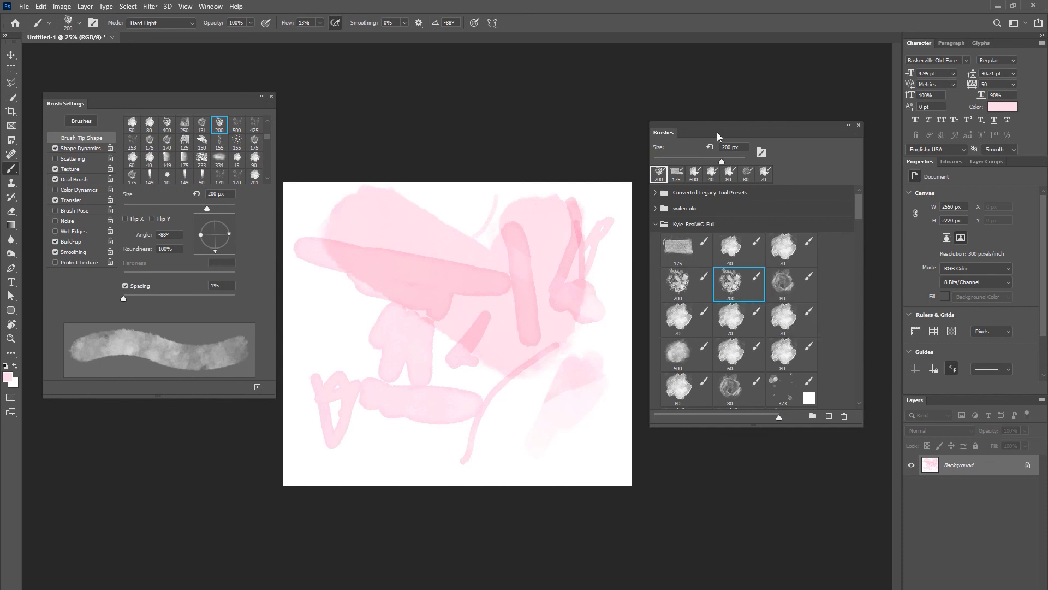
# Switch the Brushes panel list to Brush Stroke sample previews.
pyautogui.click(858, 132)
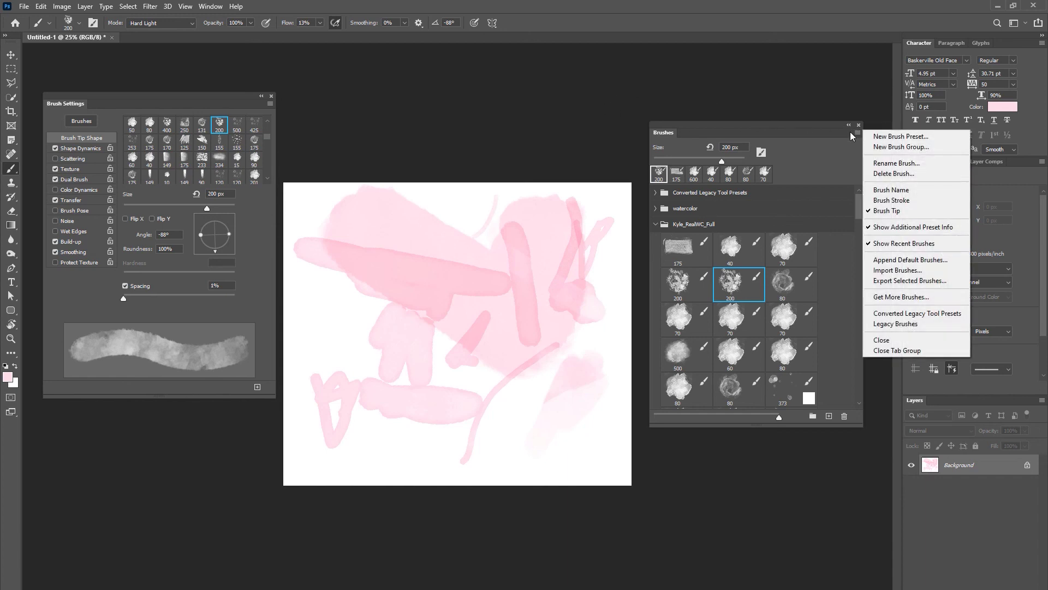
pyautogui.click(788, 153)
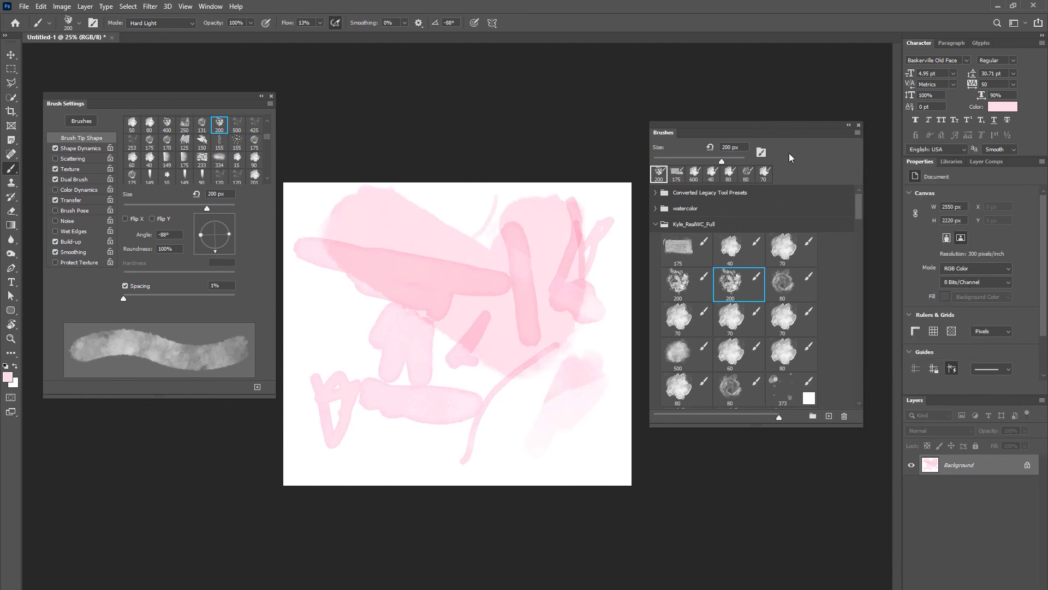
pyautogui.click(856, 134)
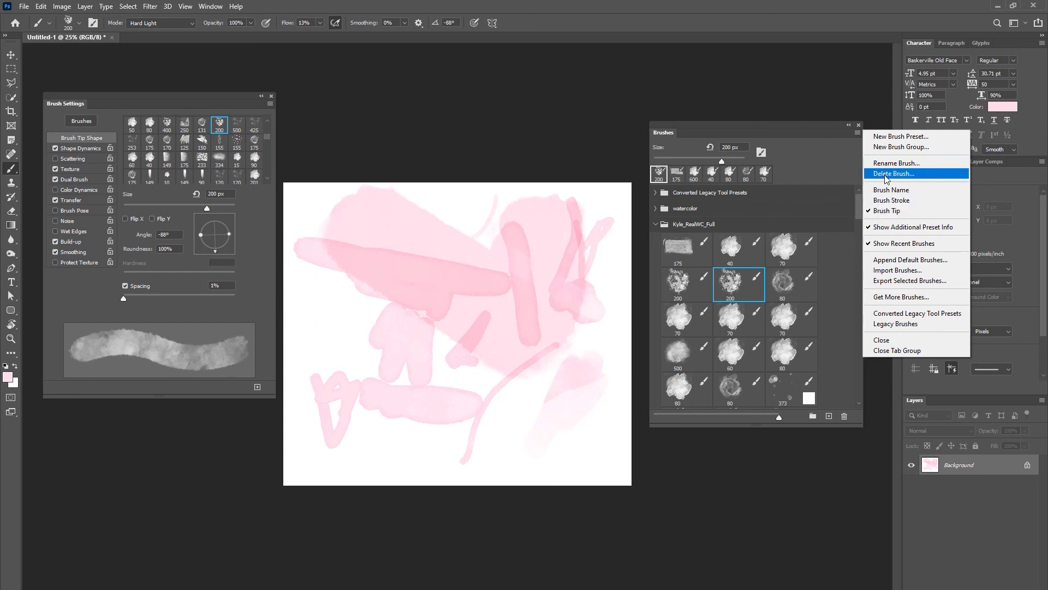
pyautogui.click(892, 201)
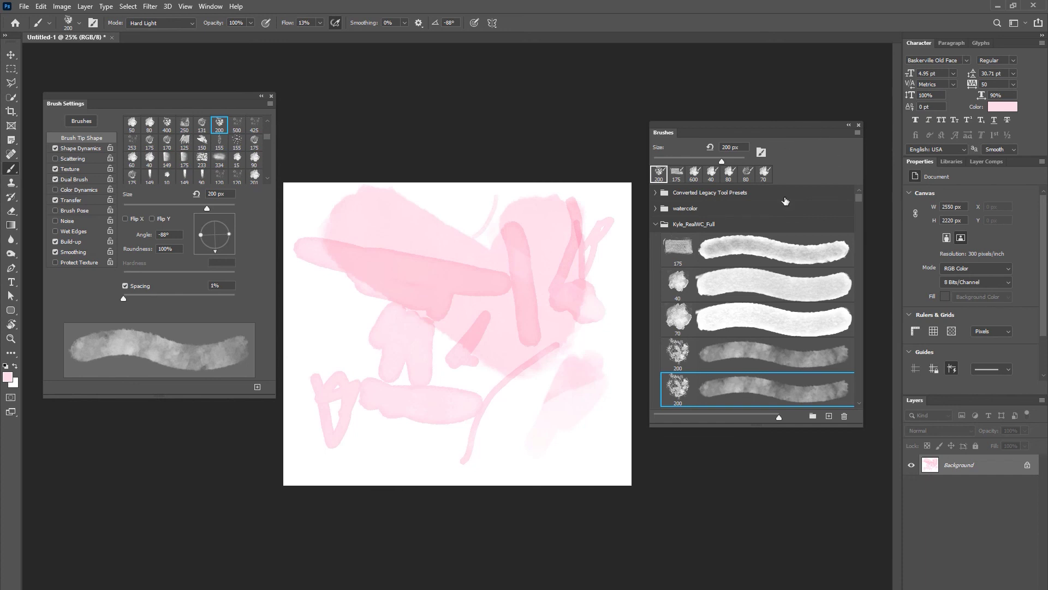
# Turn on Brush Name display and scroll down through the watercolour brush list.
pyautogui.click(857, 133)
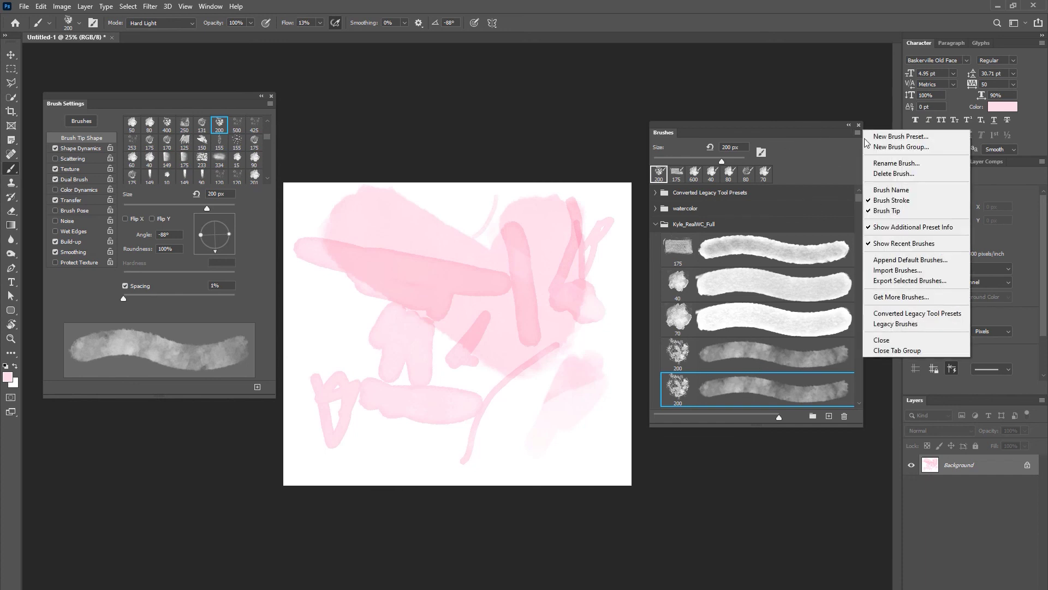
pyautogui.click(871, 191)
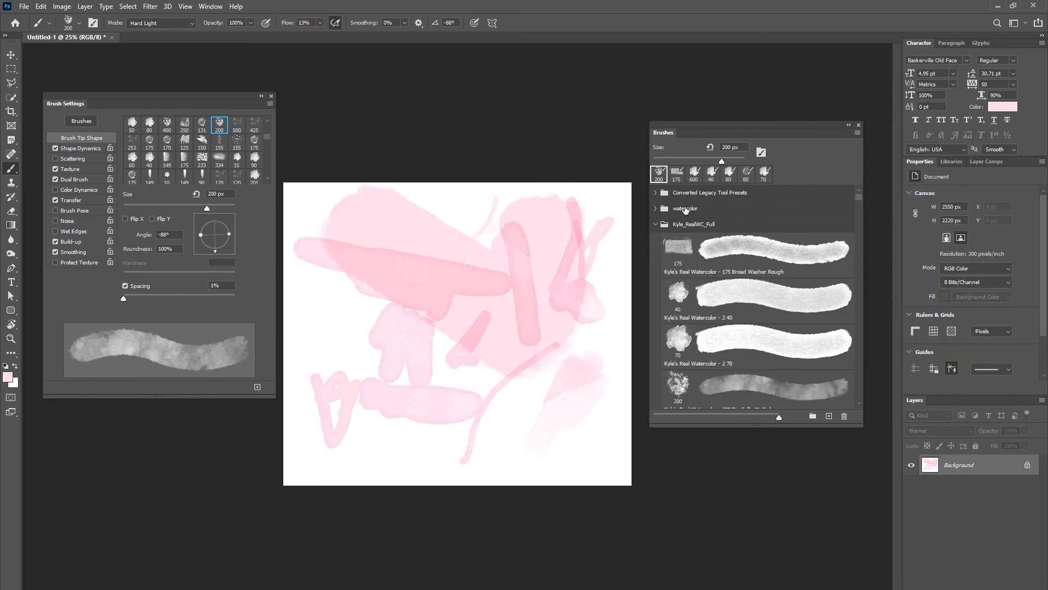
pyautogui.scroll(-1, 694, 268)
pyautogui.scroll(-1, 692, 277)
pyautogui.scroll(1, 693, 270)
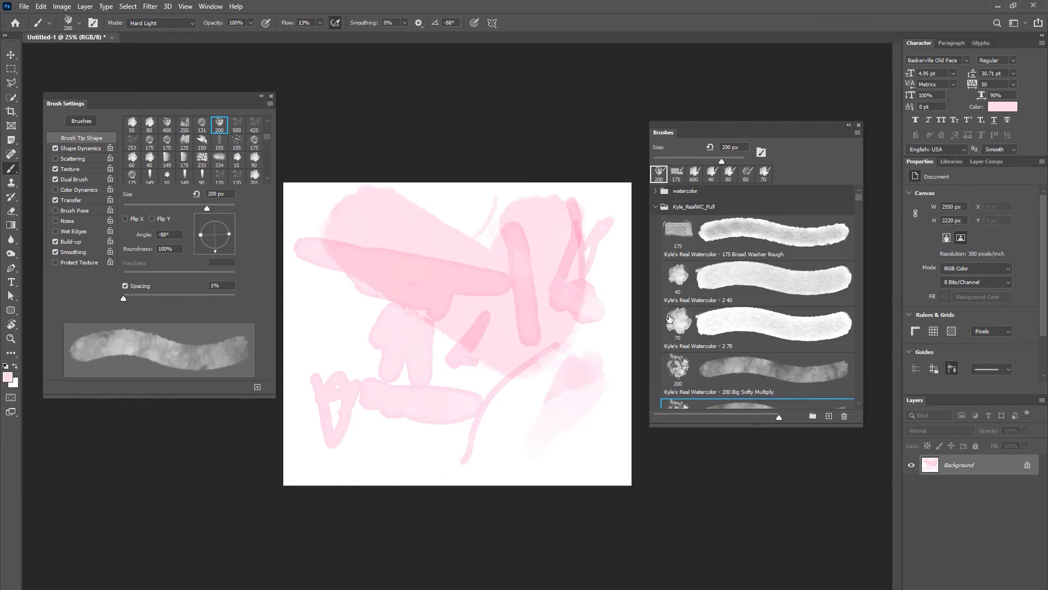
pyautogui.scroll(-2, 666, 317)
pyautogui.scroll(-2, 665, 315)
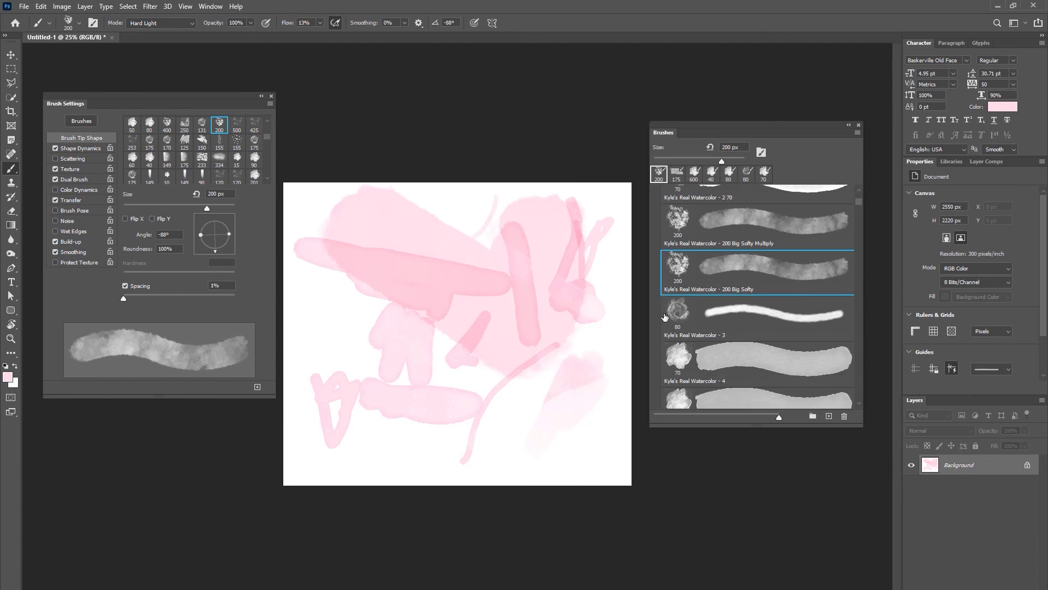
pyautogui.scroll(-1, 679, 290)
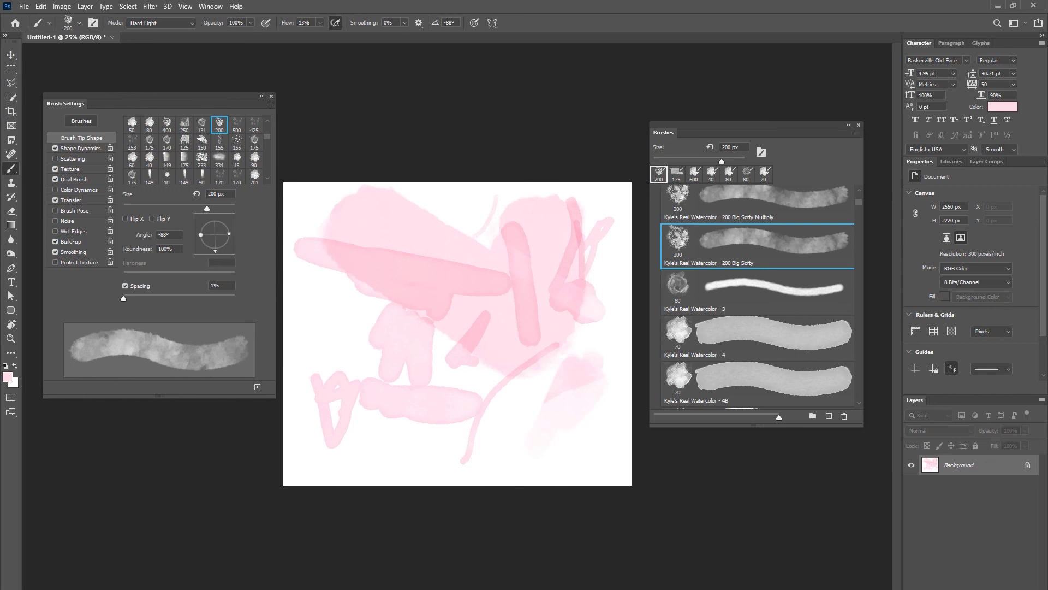
pyautogui.click(858, 132)
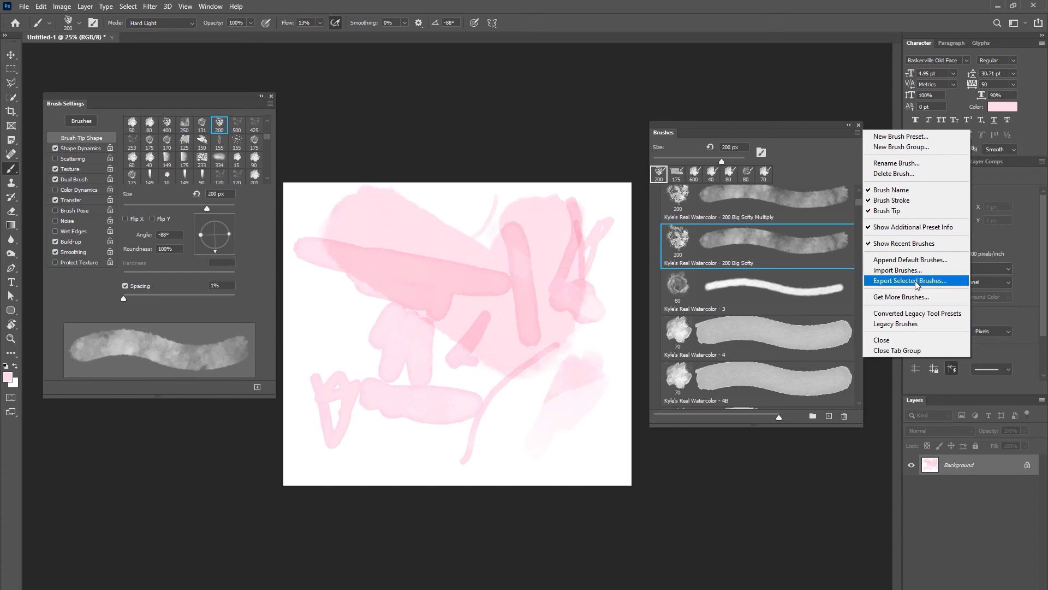
# Select the Watercolor - 3, Watercolor - 4 and Watercolor - 4B brushes together.
pyautogui.click(690, 283)
pyautogui.click(692, 288)
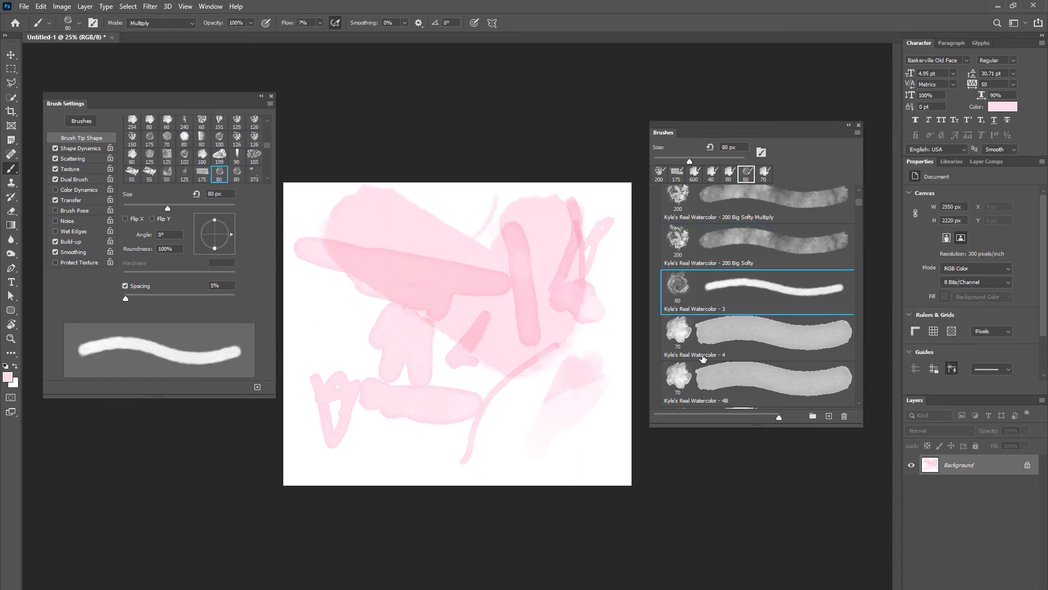
pyautogui.scroll(-1, 704, 352)
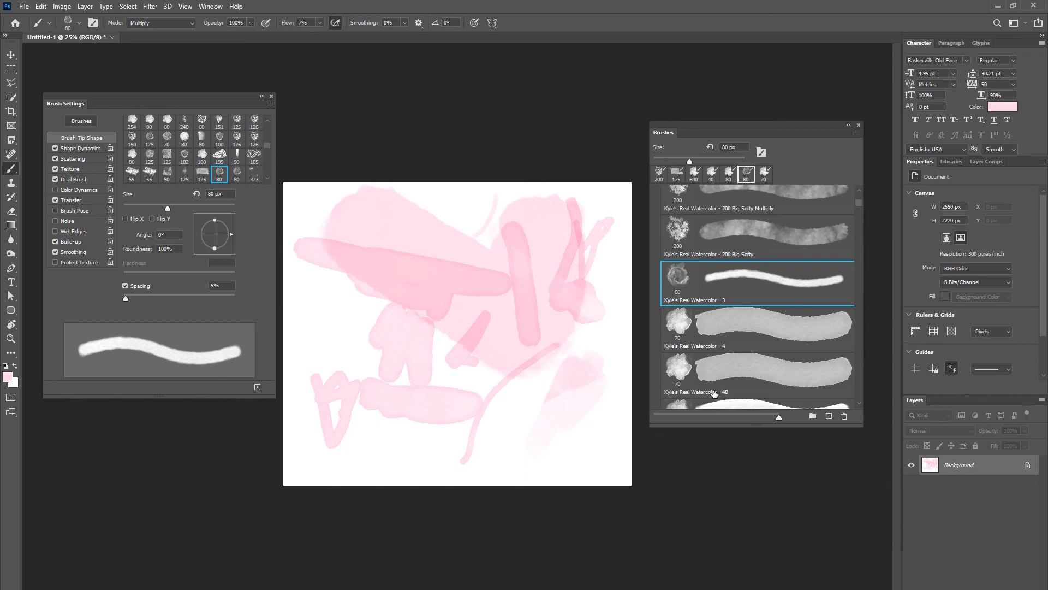
pyautogui.click(702, 328)
pyautogui.click(736, 279)
pyautogui.keyDown('shift'); pyautogui.click(764, 377); pyautogui.keyUp('shift')
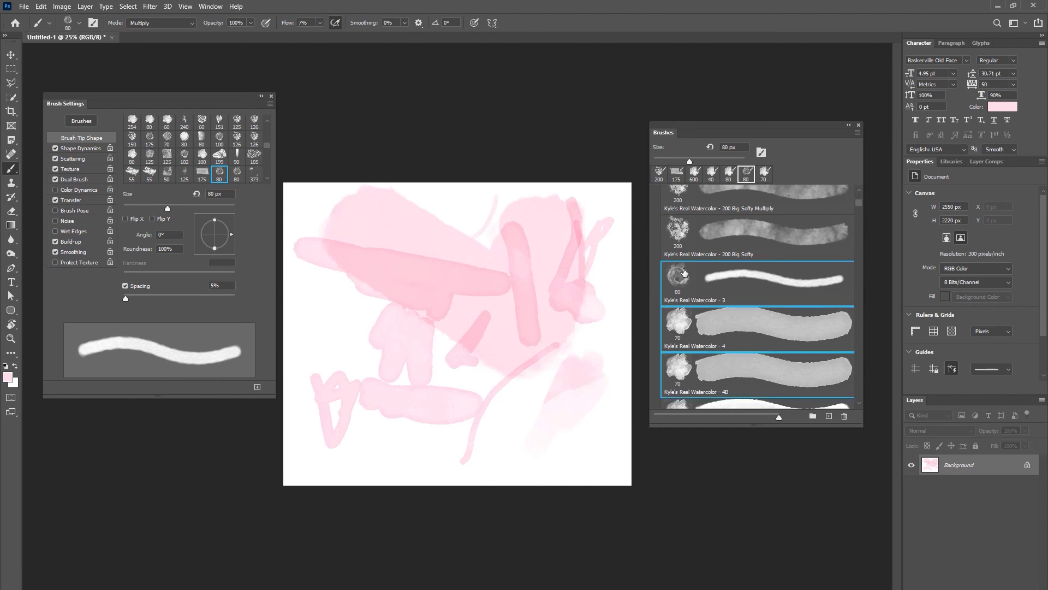
# Choose Export Selected Brushes from the Brushes panel menu for the three brushes.
pyautogui.rightClick(786, 319)
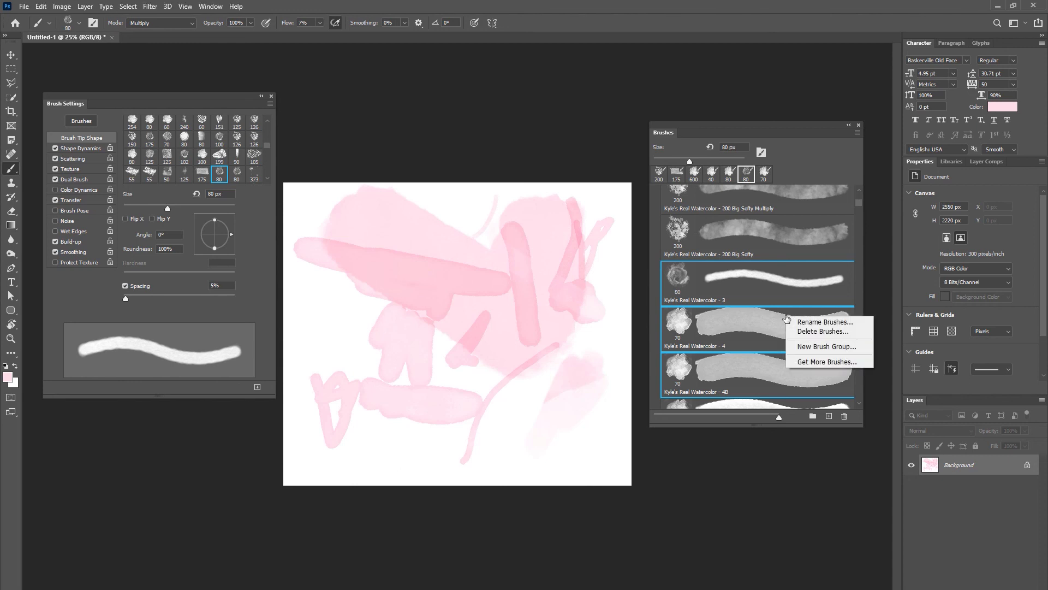
pyautogui.click(865, 132)
pyautogui.click(857, 132)
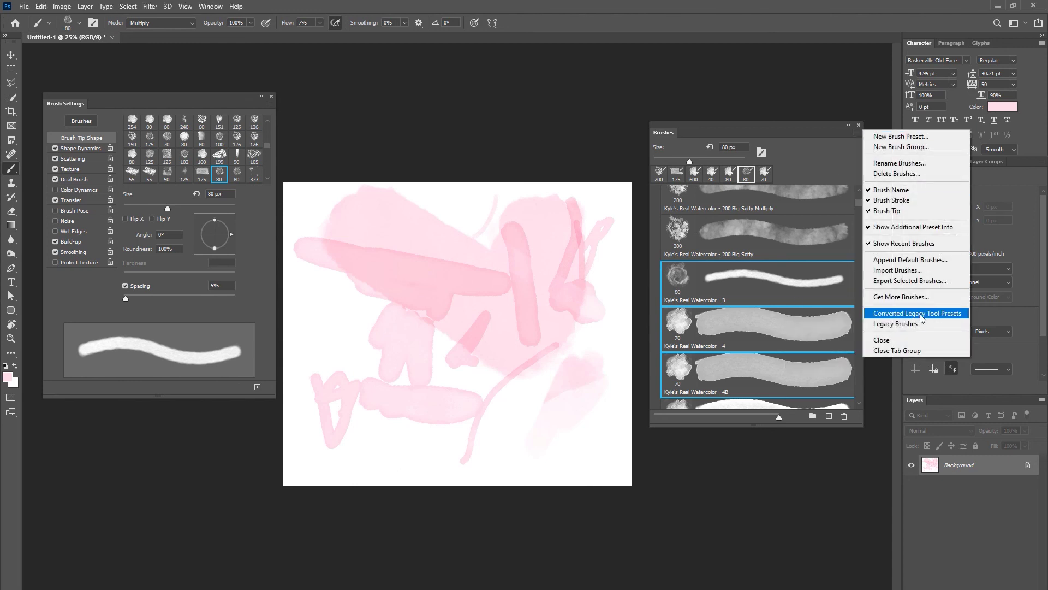
pyautogui.click(910, 280)
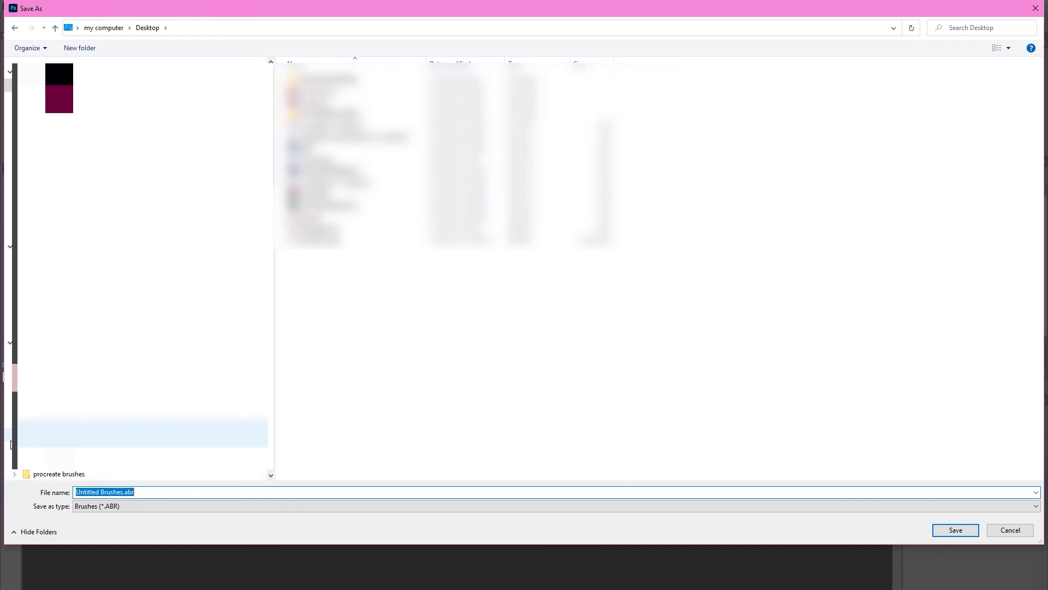
# Save the exported brush file to the Desktop as 'mywatercolorbursh'.
pyautogui.write('mywatercolorbursh')
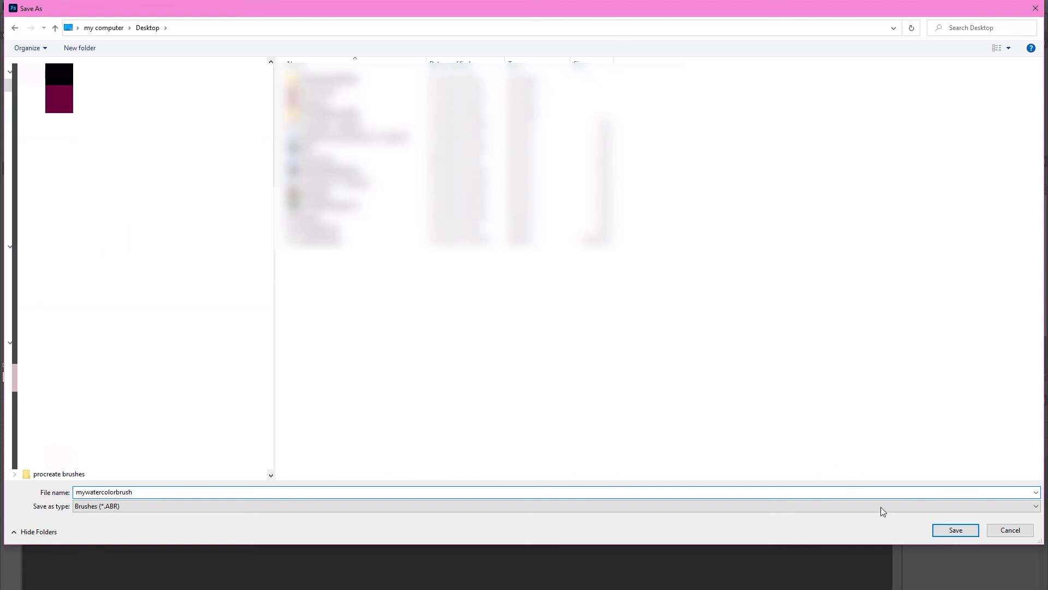
pyautogui.click(965, 533)
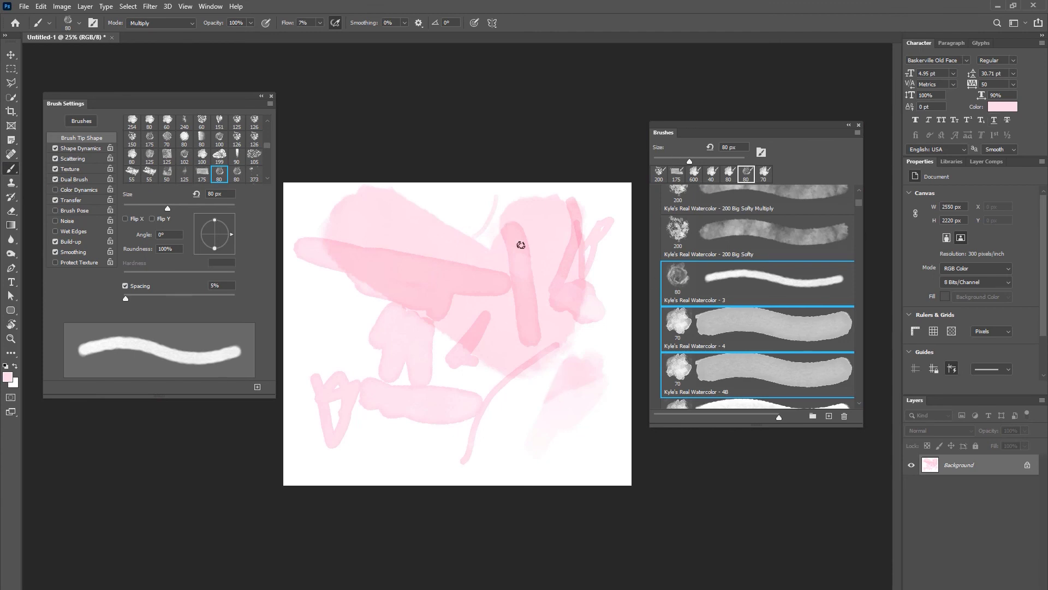
# Confirm the saved brush set is listed, then try sizes from 1766 px down to about 92 px.
pyautogui.click(858, 134)
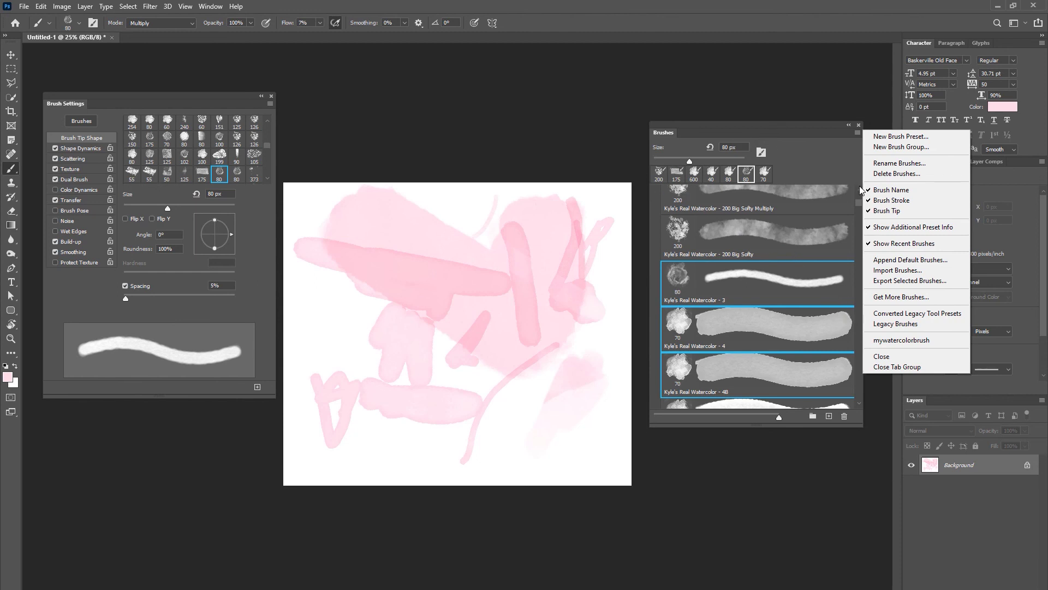
pyautogui.click(733, 124)
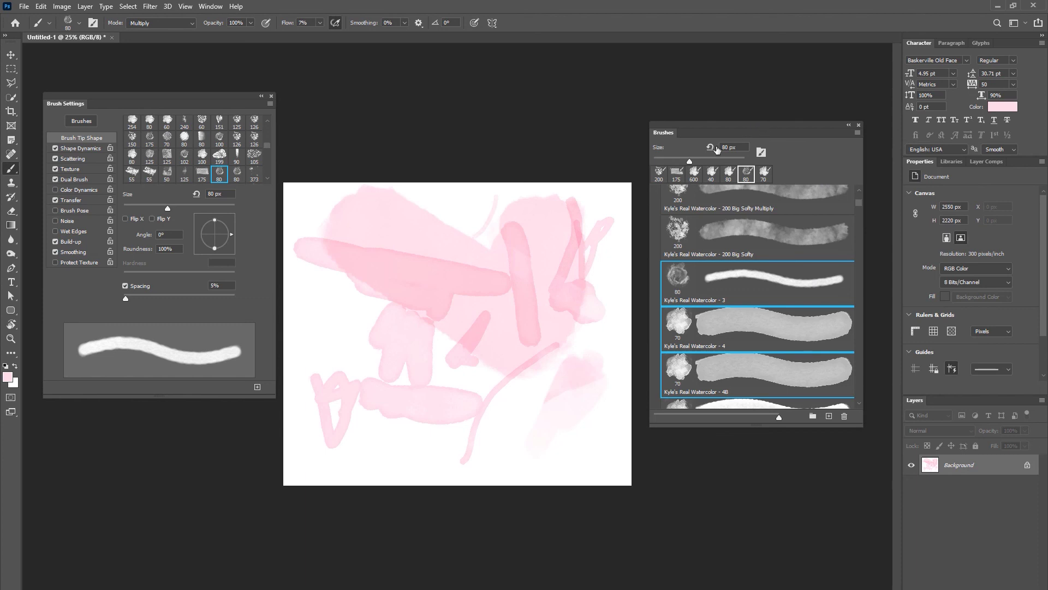
pyautogui.moveTo(695, 163); pyautogui.dragTo(740, 162)
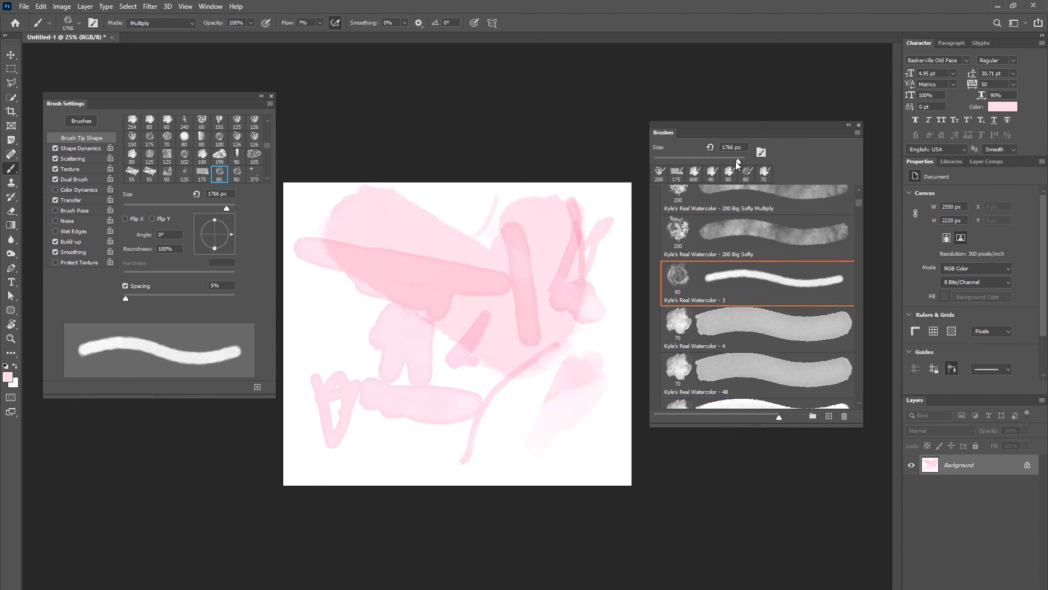
pyautogui.moveTo(662, 158); pyautogui.dragTo(632, 157)
pyautogui.click(693, 160)
# Set the brush to 25 px, paint a thin pink loop near the bottom, then enlarge to 90 px.
pyautogui.click(674, 149)
pyautogui.write('25')
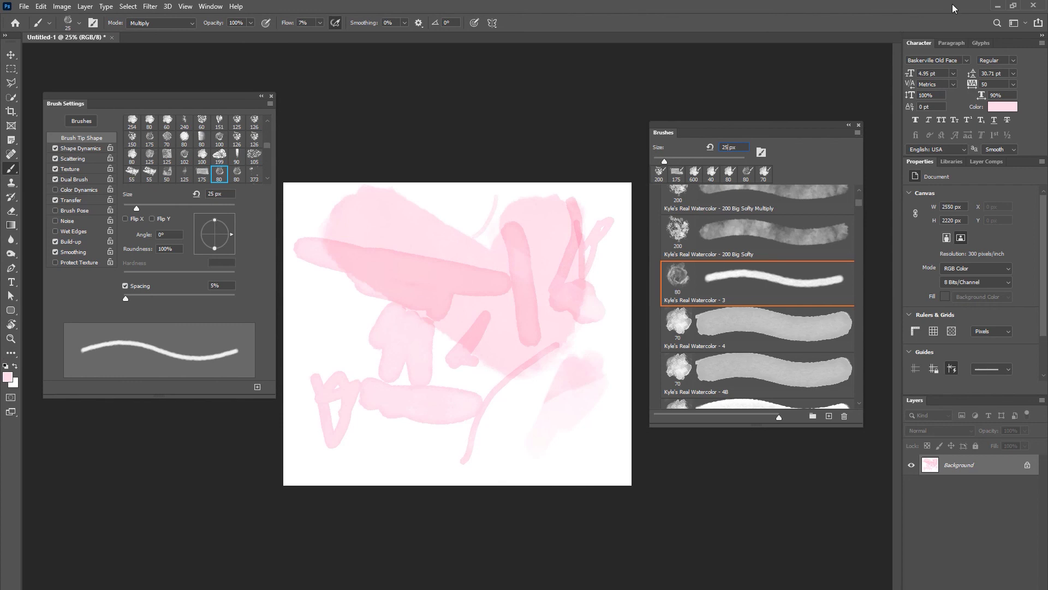
pyautogui.moveTo(528, 365); pyautogui.dragTo(499, 395)
pyautogui.press(']')
pyautogui.press(']')
pyautogui.press(']')
pyautogui.press(']')
pyautogui.press(']')
pyautogui.press(']')
pyautogui.press(']')
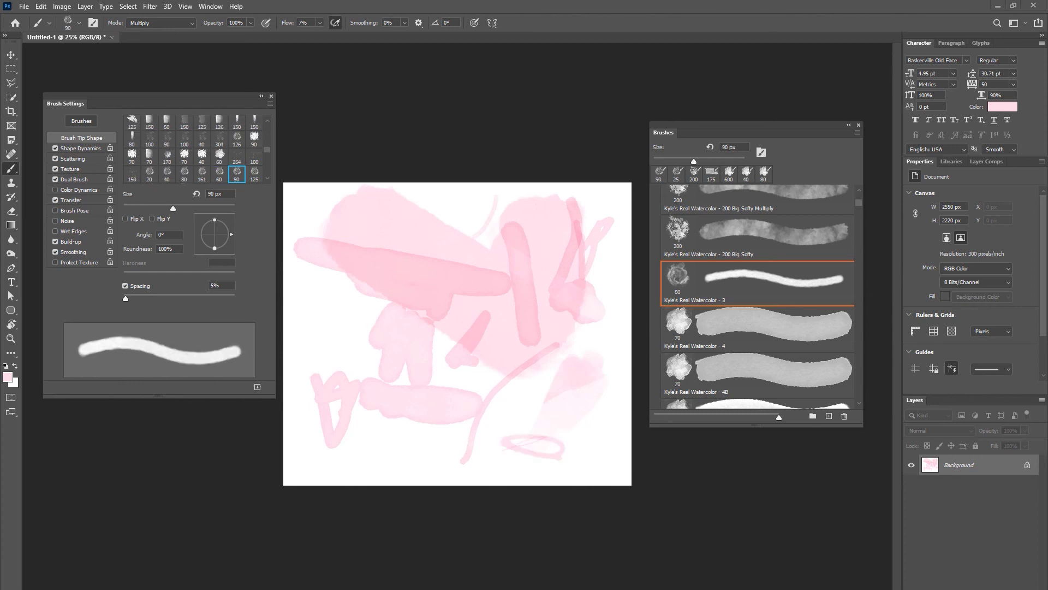